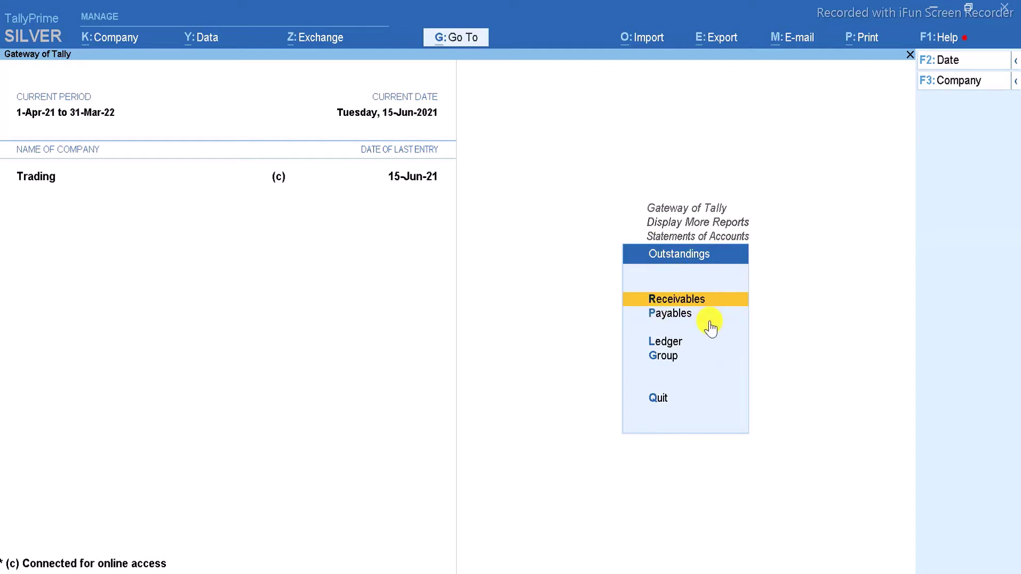
- Open the outstanding receivables report and examine the customer's two pending bills dated 2-Apr-21
key("Return")
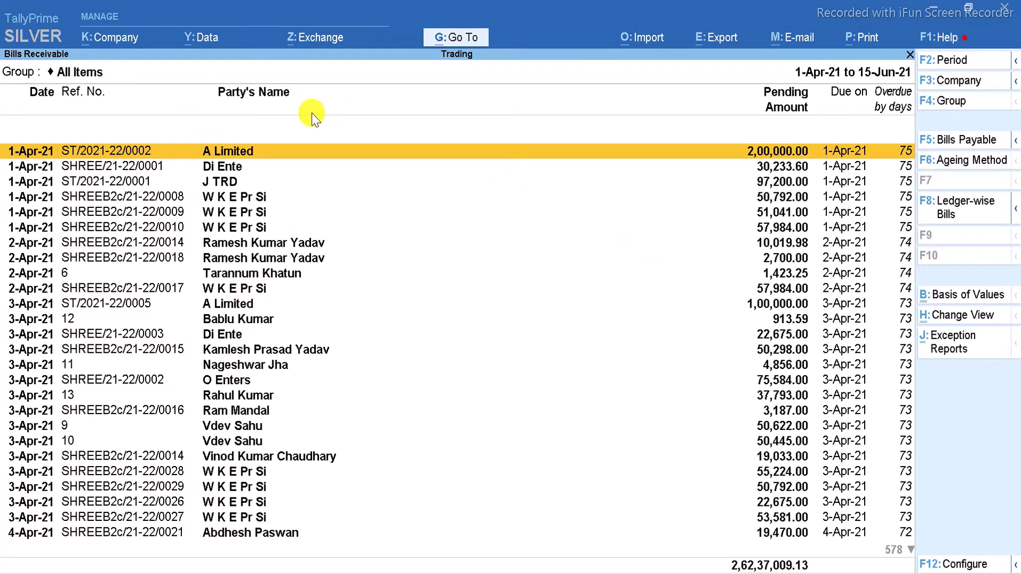
key("Down")
key("Down")
key("Down")
key("Down")
key("Down")
key("Down")
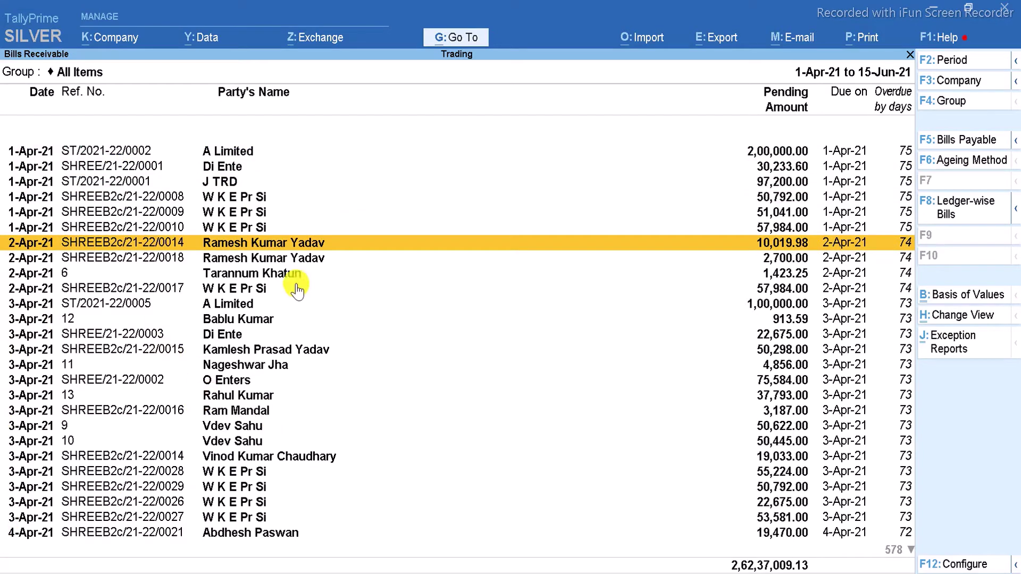
key("space")
key("Escape")
key("Escape")
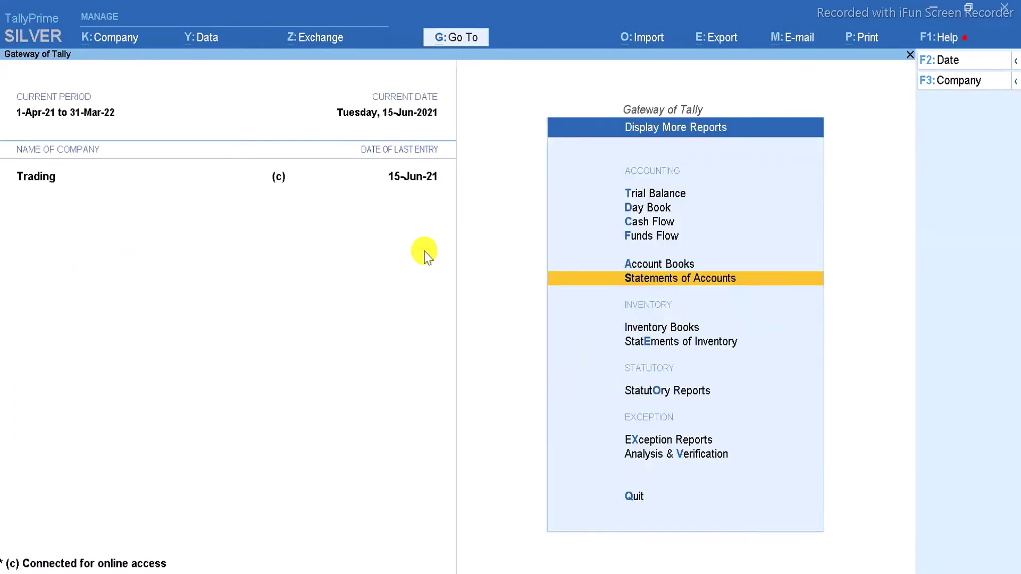
key("Escape")
- Open the customer's ledger vouchers and review the entries with the period starting on 1-Apr-21
type("dalRames")
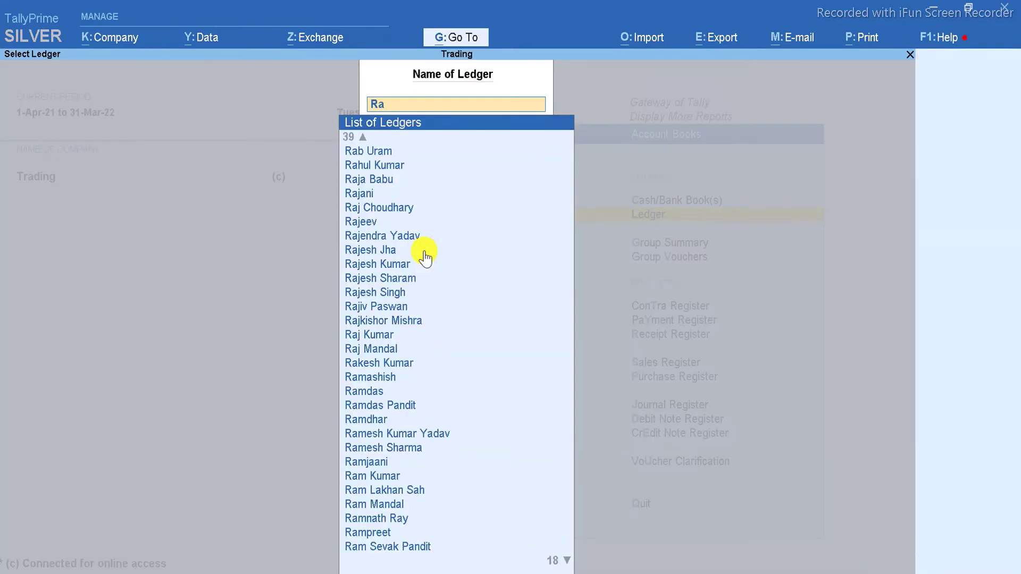
key("Return")
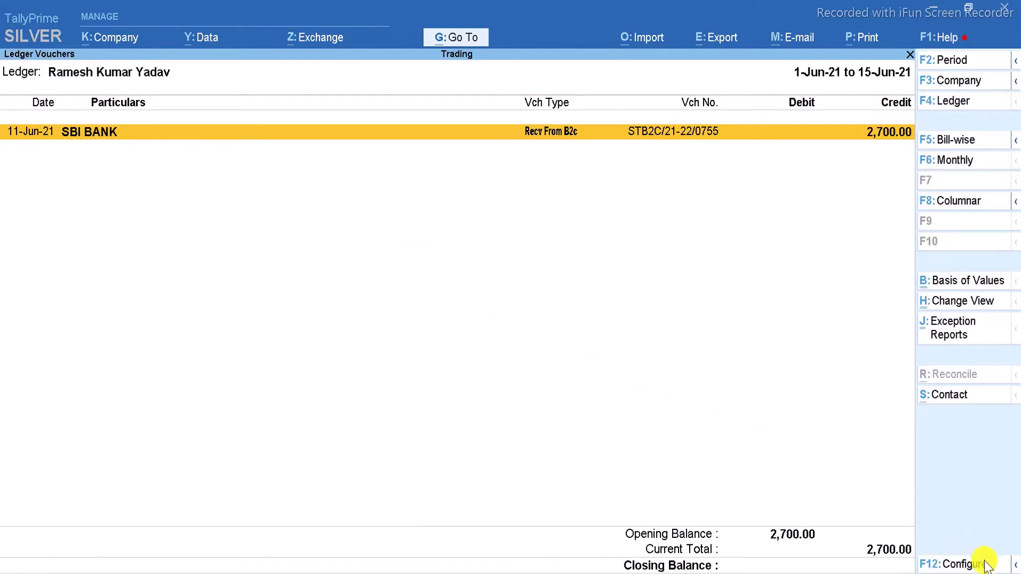
key("F2")
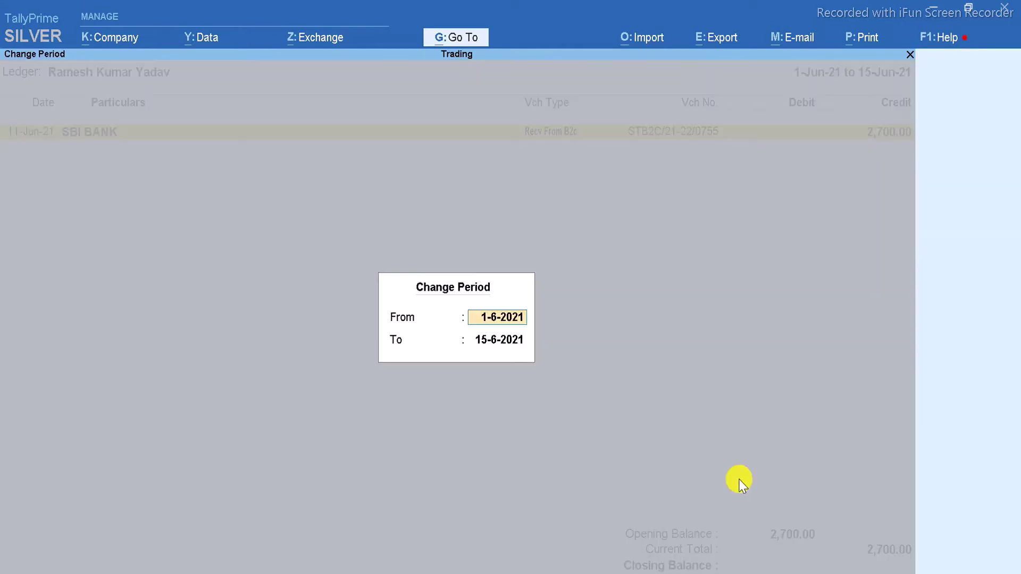
type("1-4")
key("Return")
key("Return")
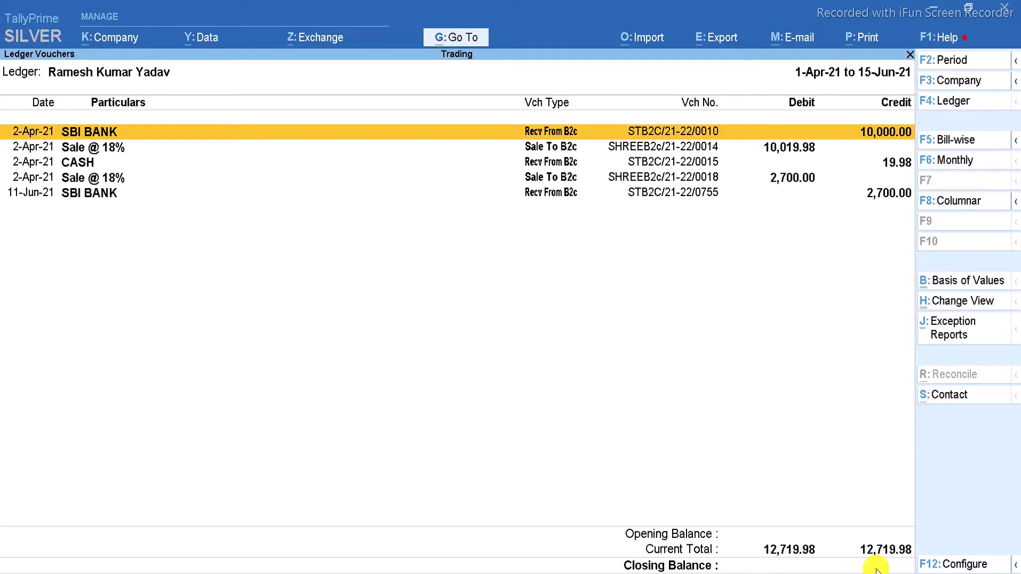
key("Escape")
key("Escape")
key("Escape")
key("Escape")
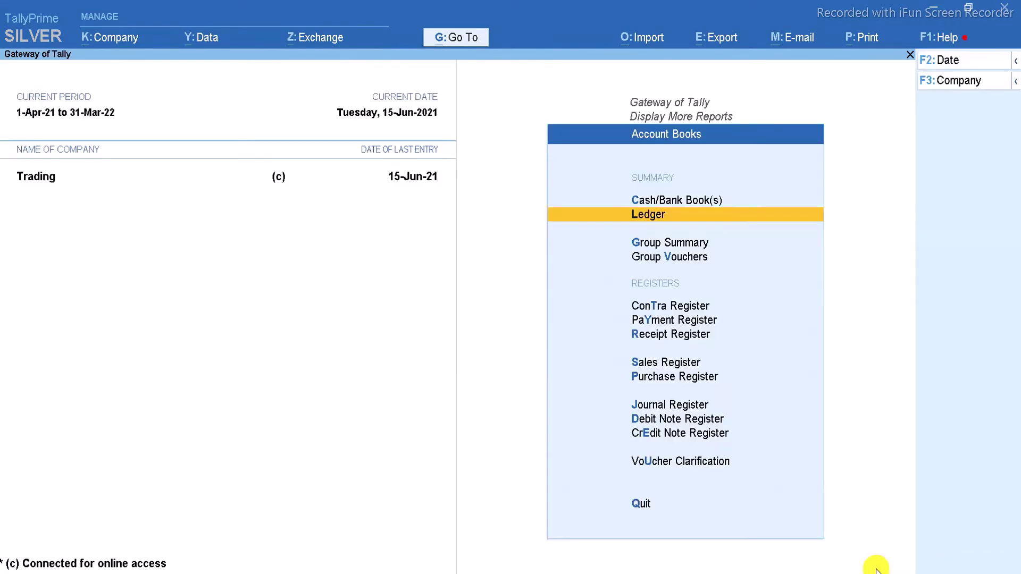
- Go back to the outstanding receivables report and check the pending bills against the customer's ledger
key("Down")
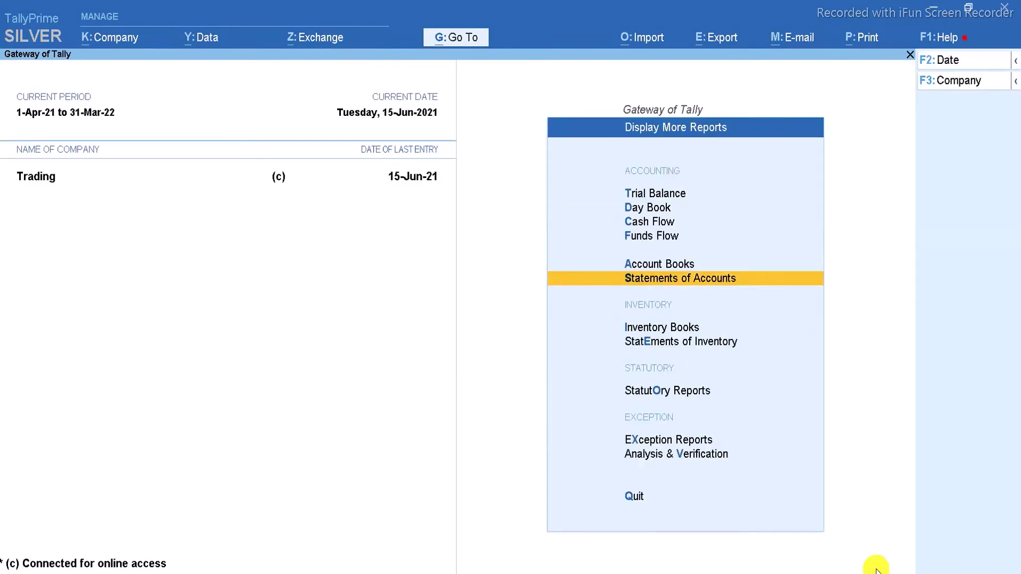
key("Return")
key("Return")
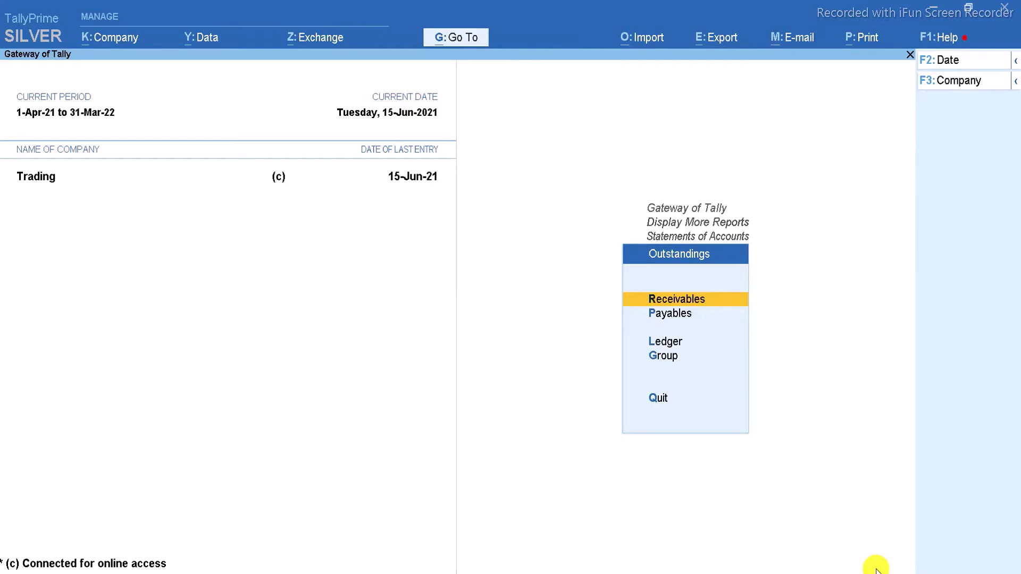
key("Return")
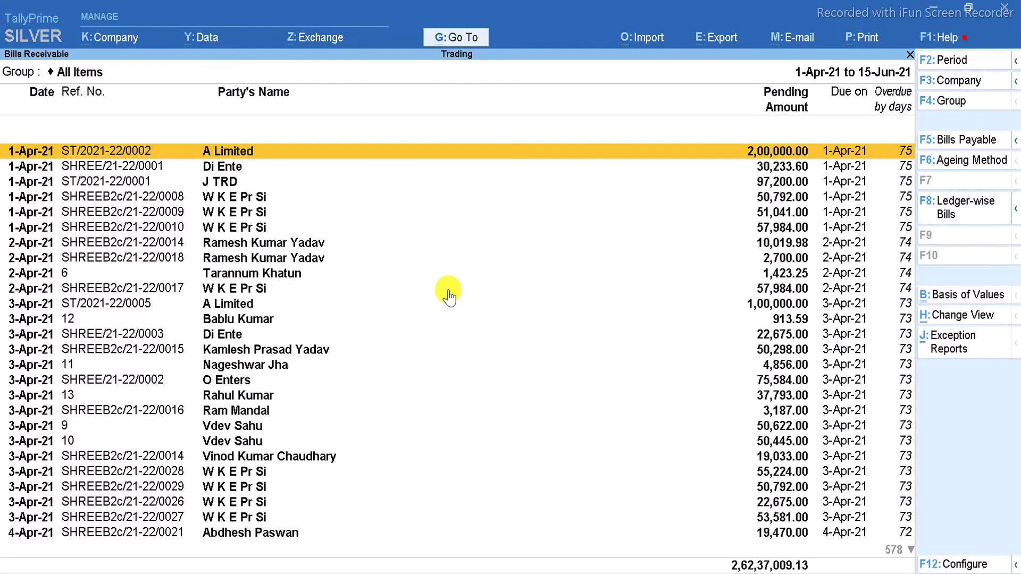
key("Escape")
key("Escape")
key("Escape")
key("Escape")
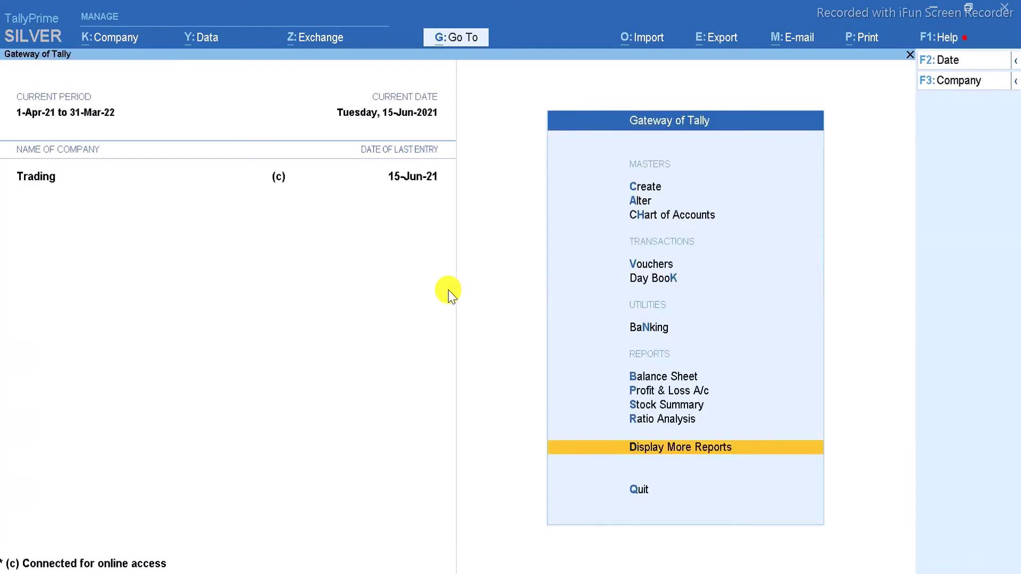
- Reopen the customer's ledger vouchers and set the period's start date to 1-Apr-21
key("Return")
type("alRam")
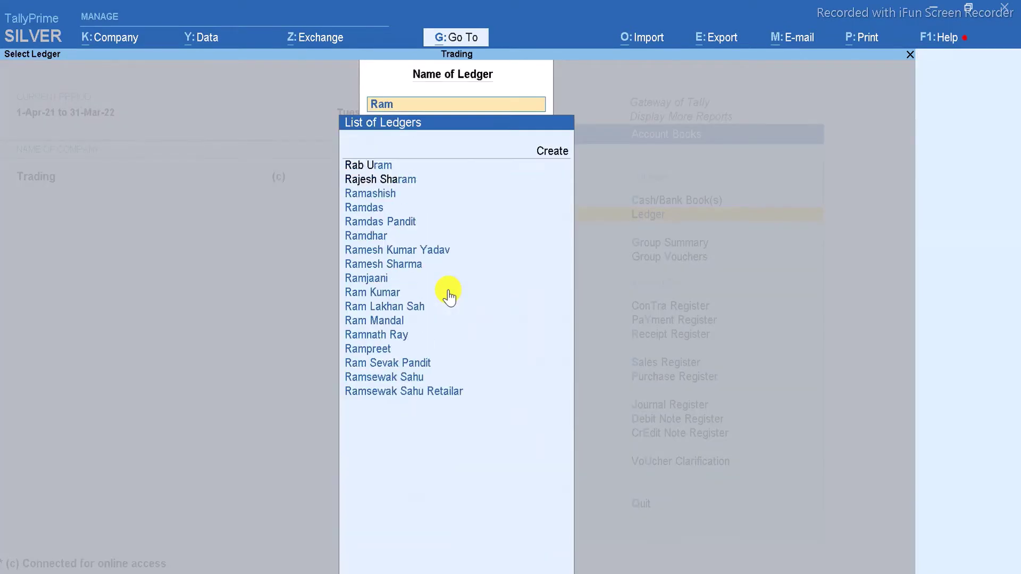
type("es")
key("Return")
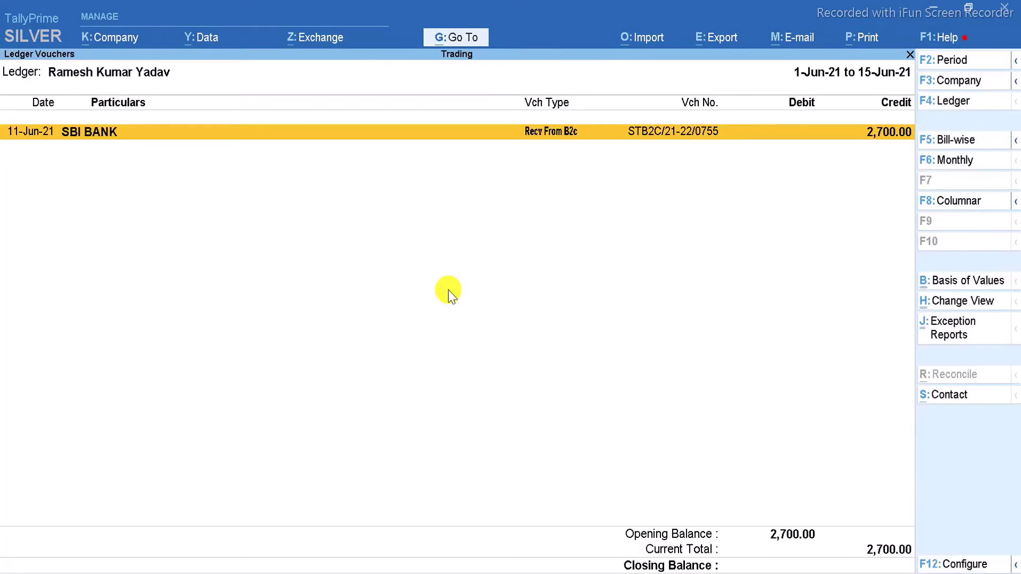
key("F2")
type("1-4")
key("Return")
key("Return")
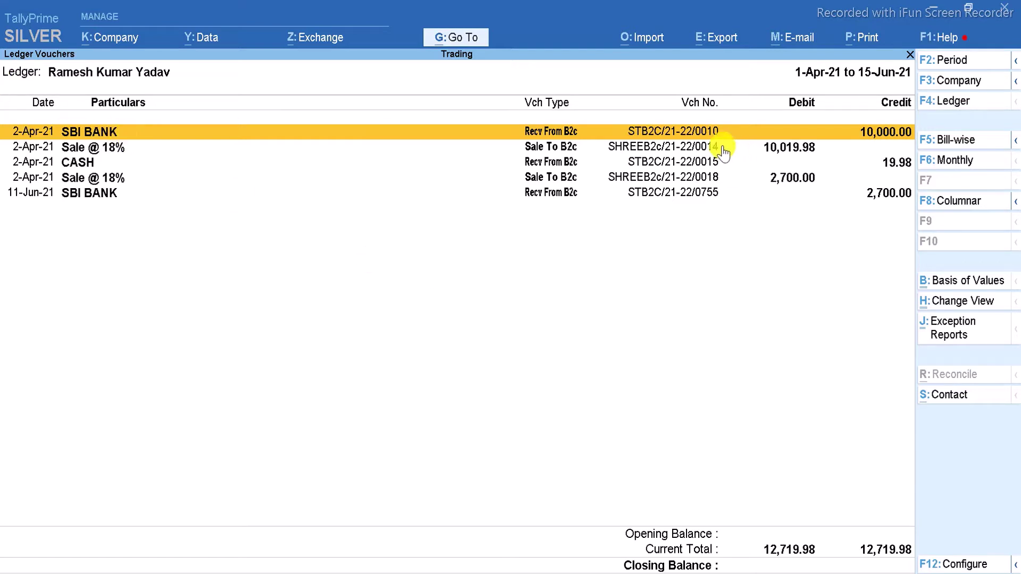
- Change the bill reference of the 10,000 SBI BANK receipt dated 2-Apr-21 to New Ref for its full amount and save the voucher
left_click(908, 130)
key("Return")
key("Return")
key("Return")
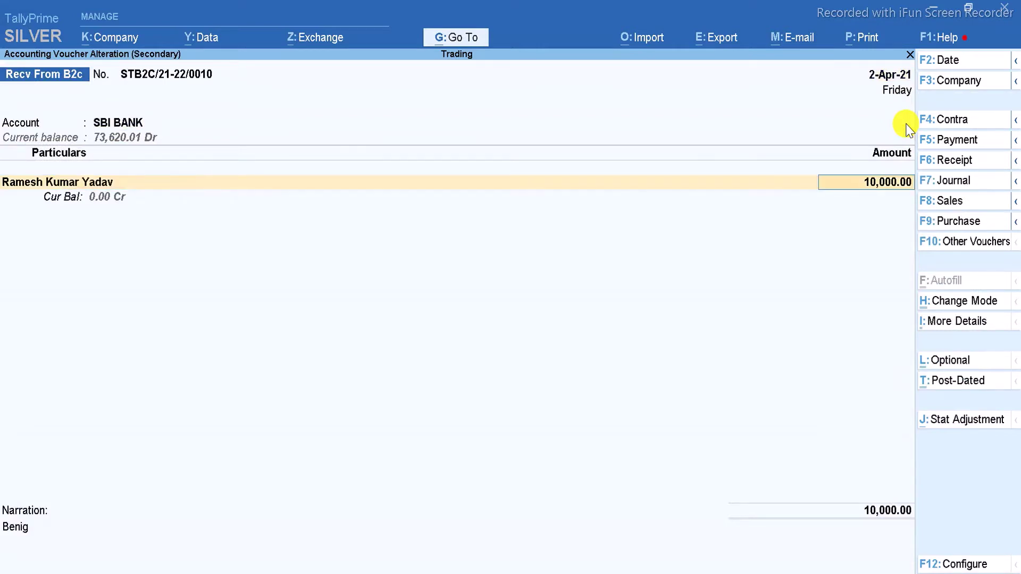
key("Return")
key("Up")
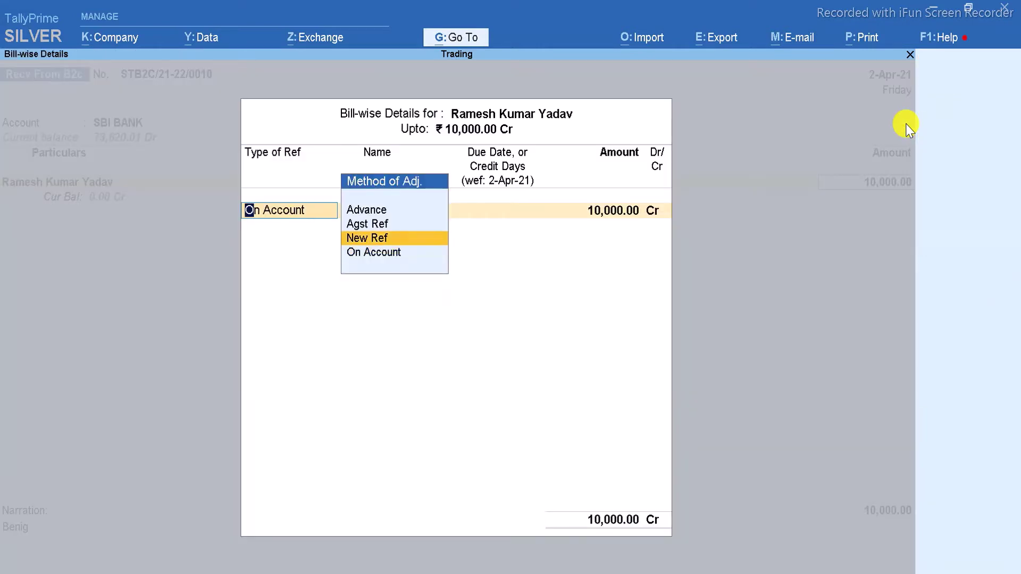
key("Return")
key("Return")
key("Return")
key("Return")
key("Return")
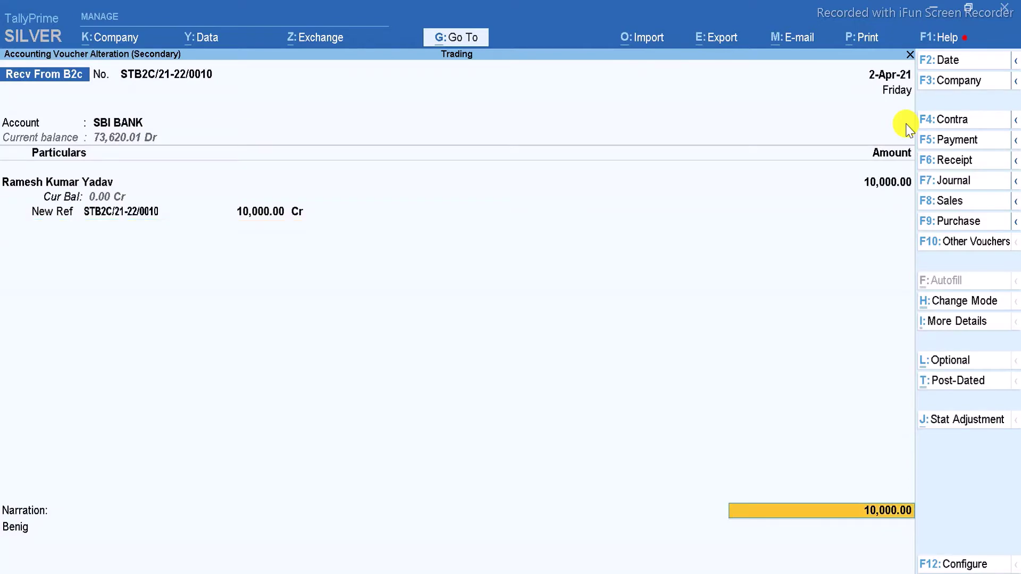
key("ctrl+a")
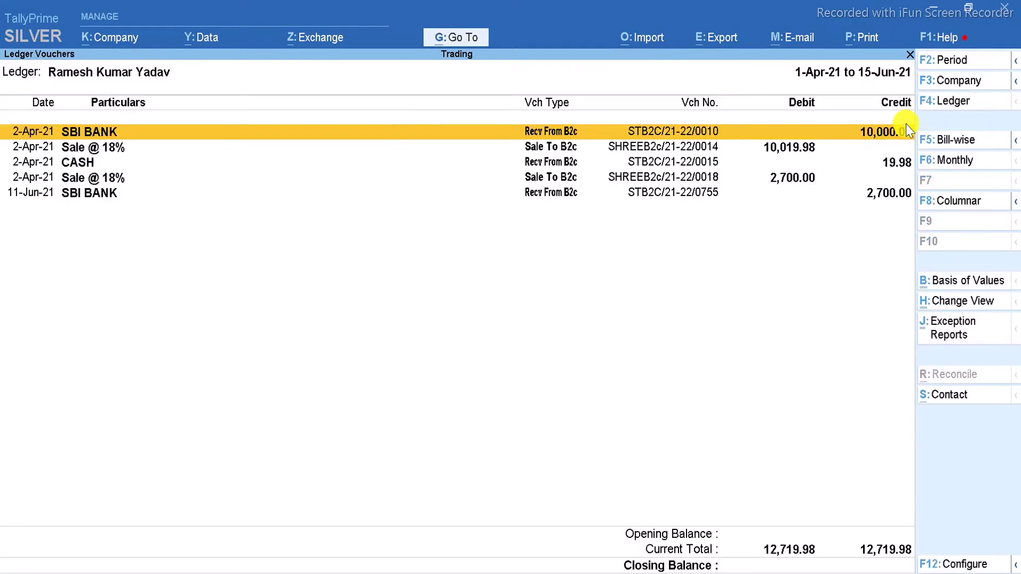
- Open the 10,019.98 sale voucher dated 2-Apr-21 for alteration and proceed to its bill-wise details
key("Down")
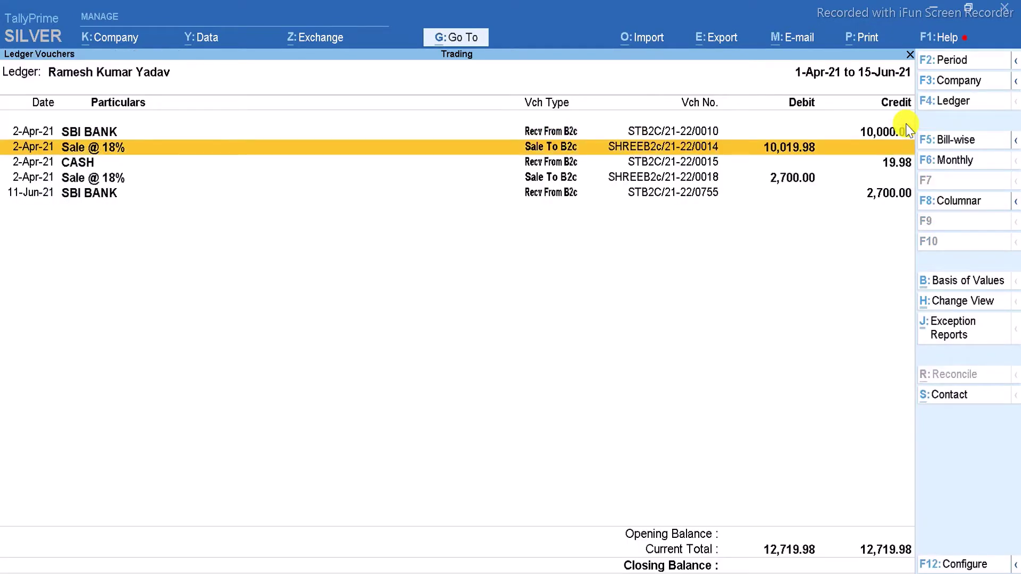
key("Return")
key("Return")
key("Return")
key("Return")
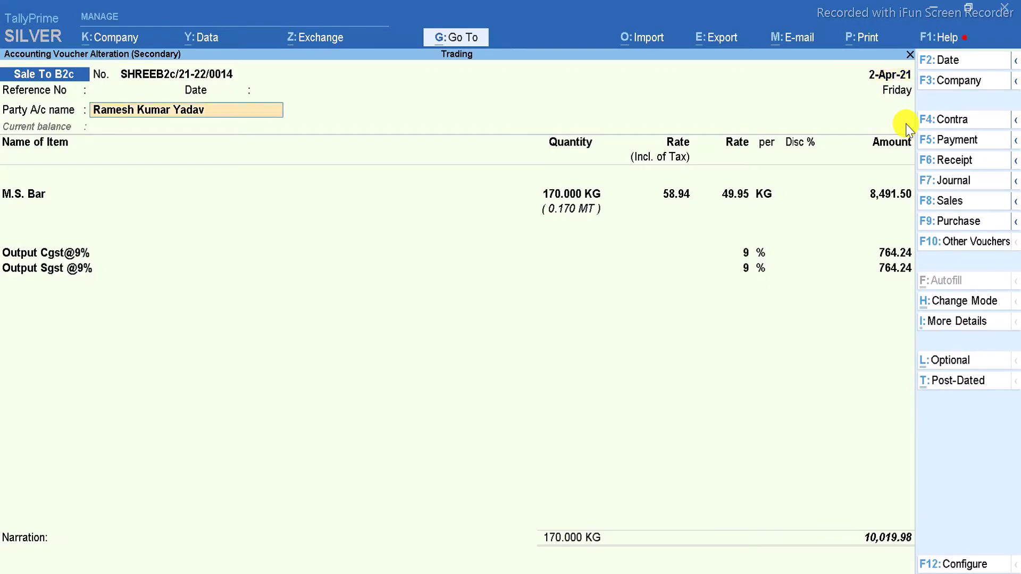
key("Return")
key("Return")
key("Return")
key("Return")
key("Return")
key("Return")
key("Return")
key("Return")
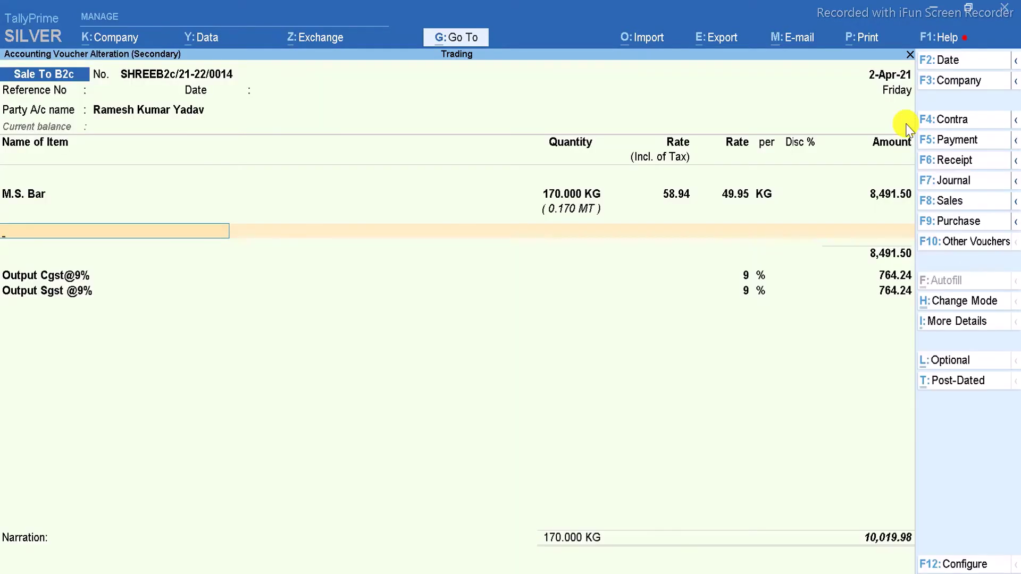
key("Return")
key("Return")
key("Return")
key("Return")
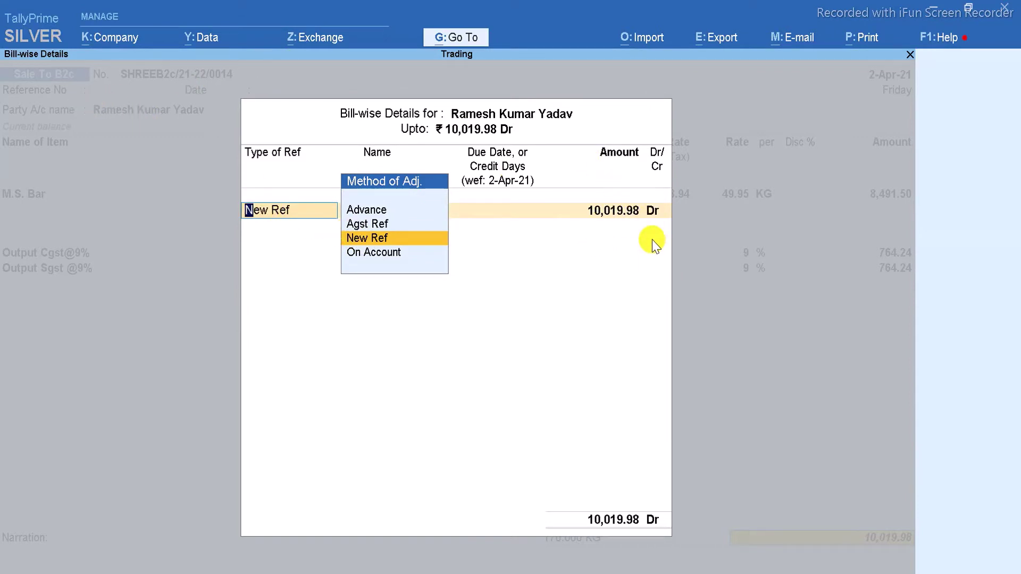
- Allocate 10,000 Dr of the sale as Agst Ref against the pending 10,000 Cr receipt
key("Up")
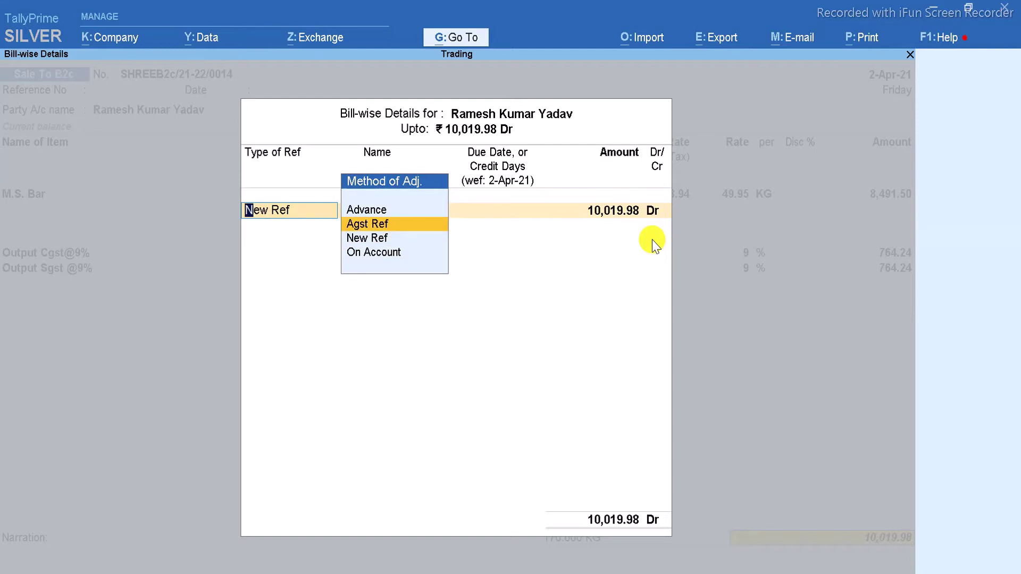
key("Return")
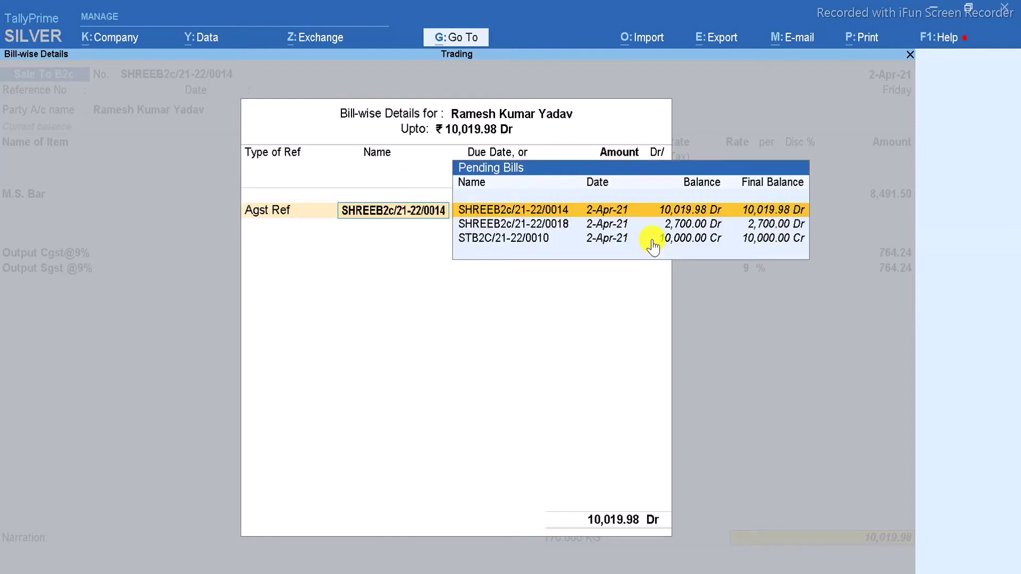
key("Down")
key("Down")
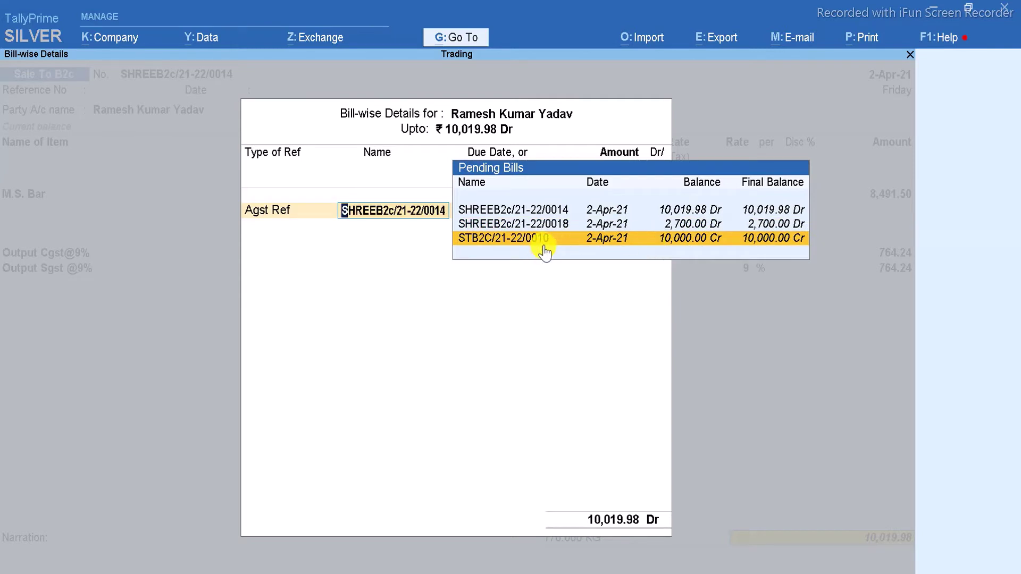
left_click(520, 247)
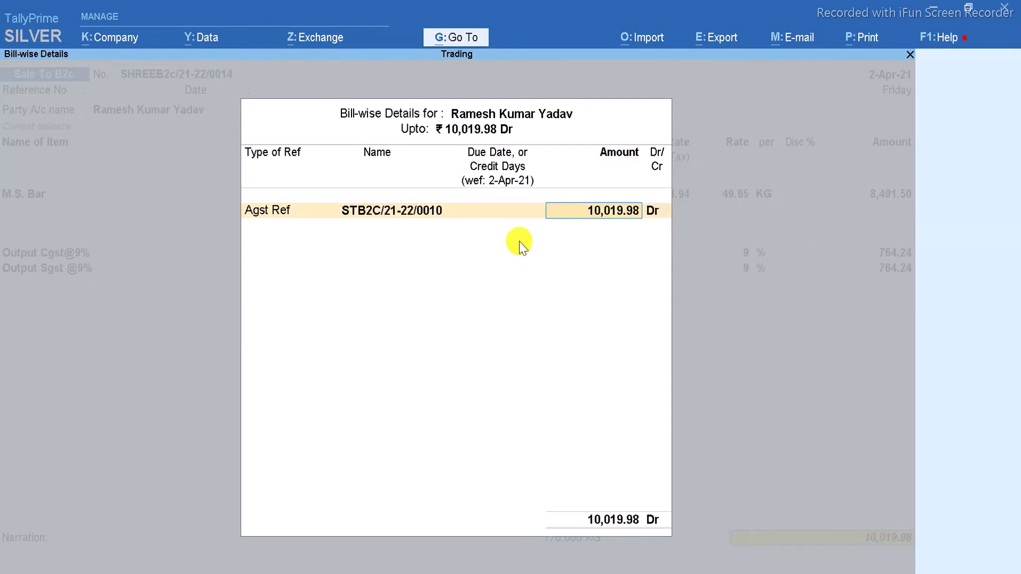
type("10000")
key("Return")
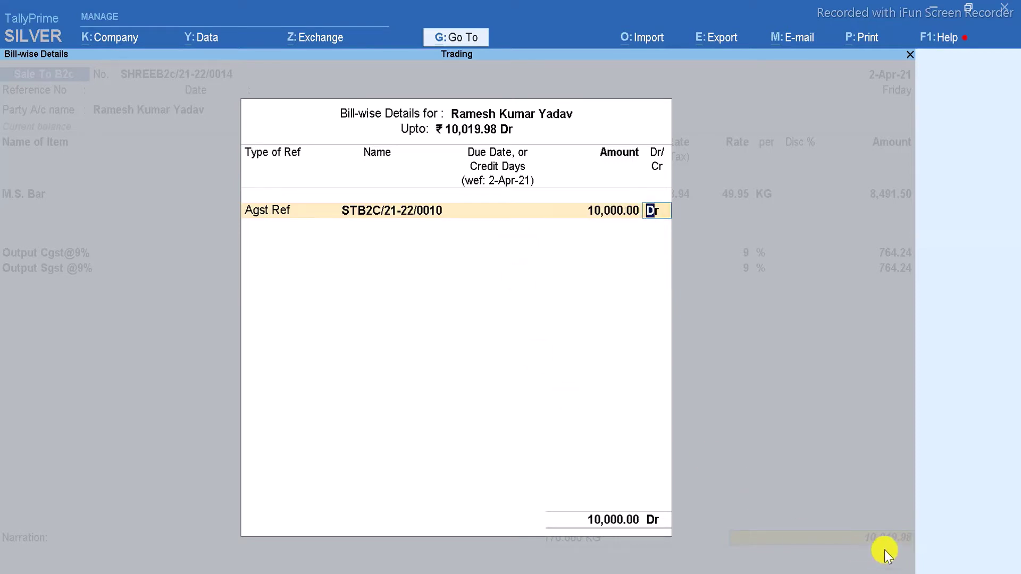
key("Return")
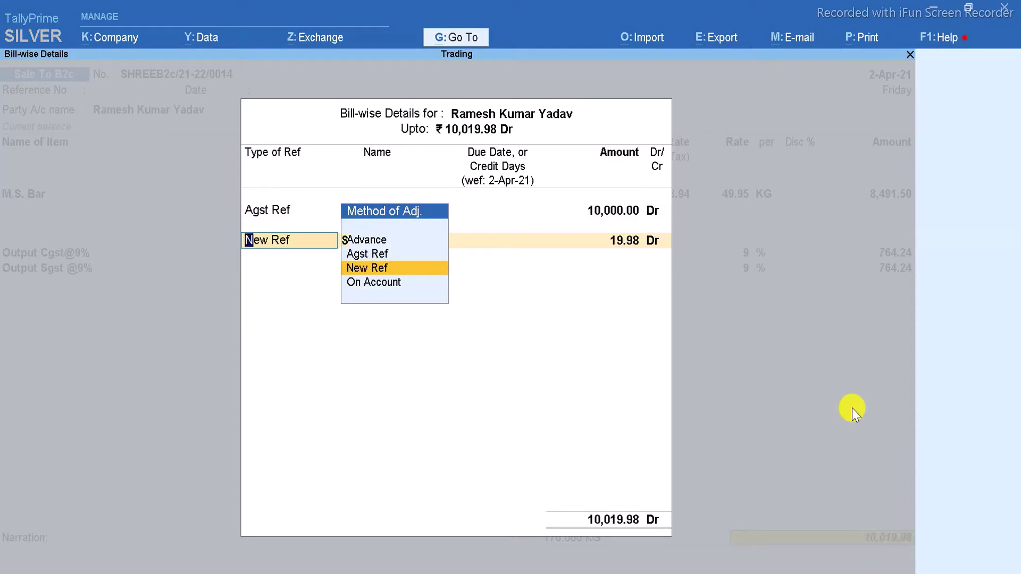
- Record the remaining 19.98 Dr of the sale as New Ref and save the voucher
key("Return")
key("Return")
key("Return")
key("Return")
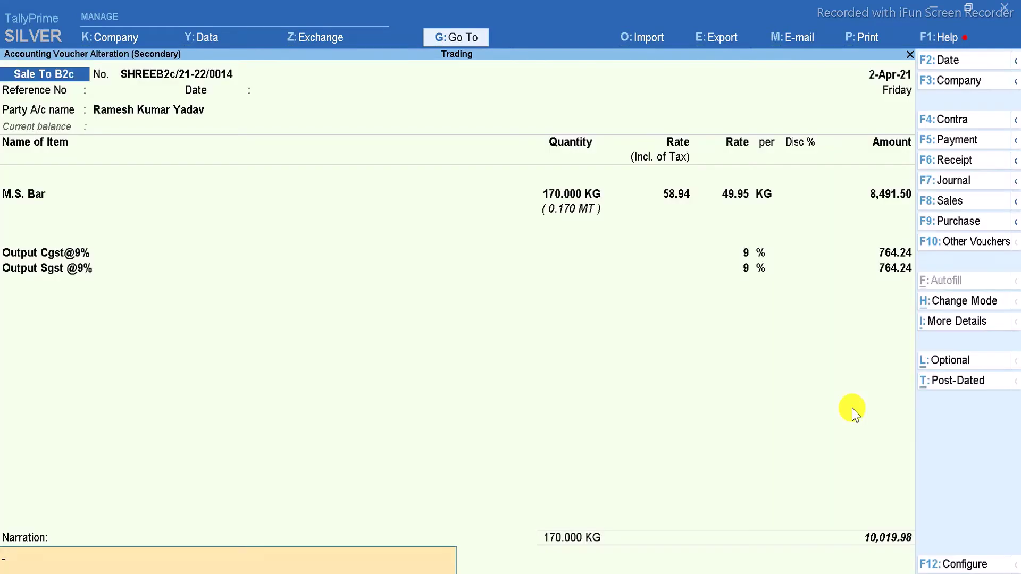
key("ctrl")
key("ctrl+a")
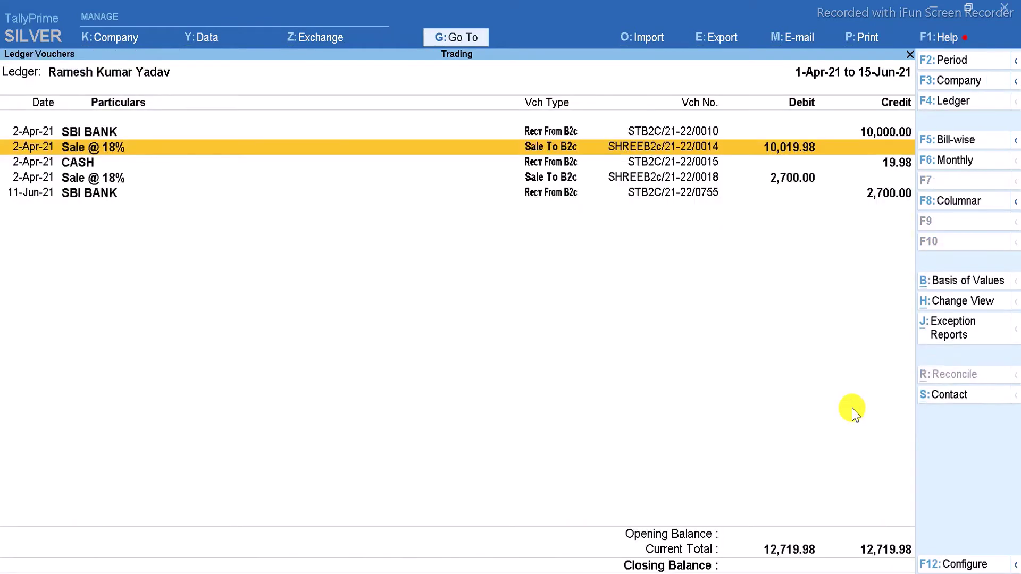
- Open the 19.98 CASH receipt dated 2-Apr-21 for alteration and proceed to its bill-wise details
key("Down")
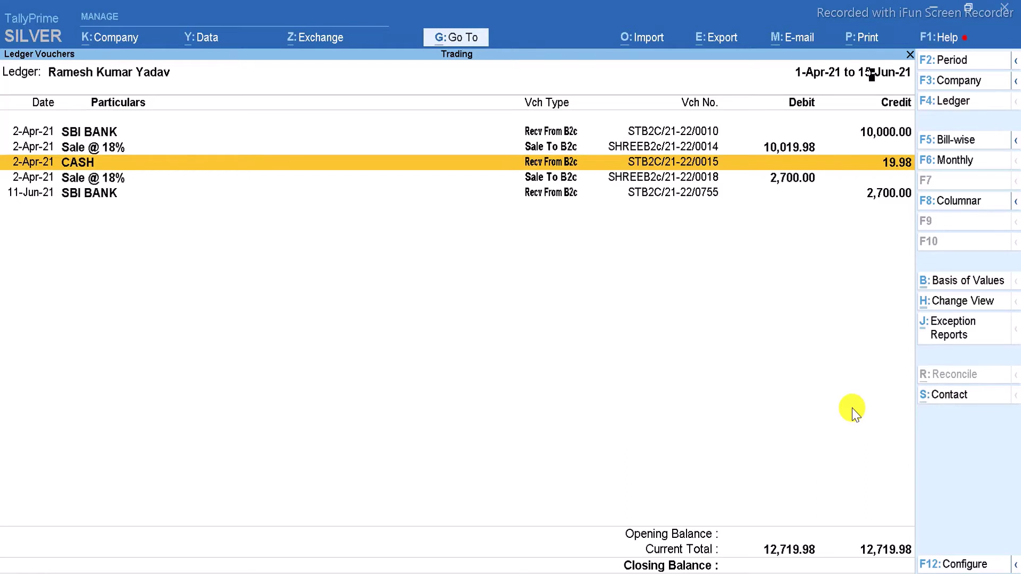
key("Return")
key("Return")
key("Return")
key("Return")
key("Return")
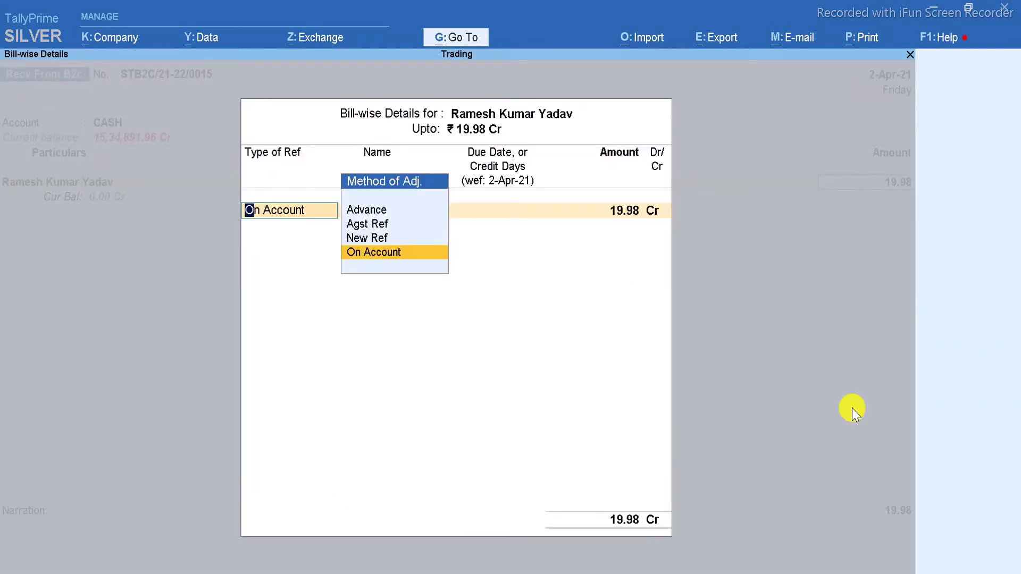
- Allocate the 19.98 Cr receipt as Agst Ref against the pending 19.98 Dr bill and save the voucher
key("Up")
key("Up")
key("Return")
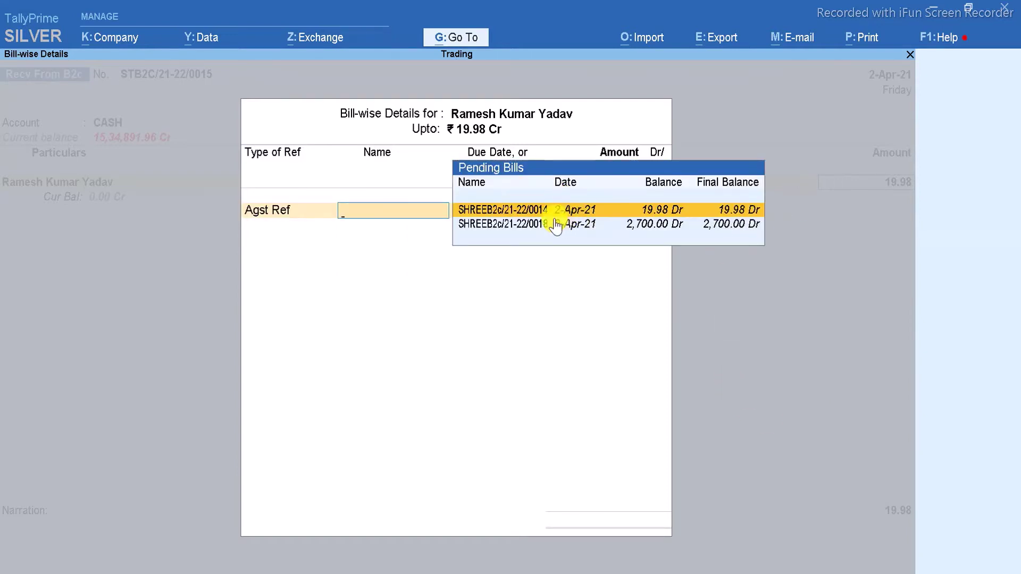
left_click(664, 210)
key("Return")
key("Return")
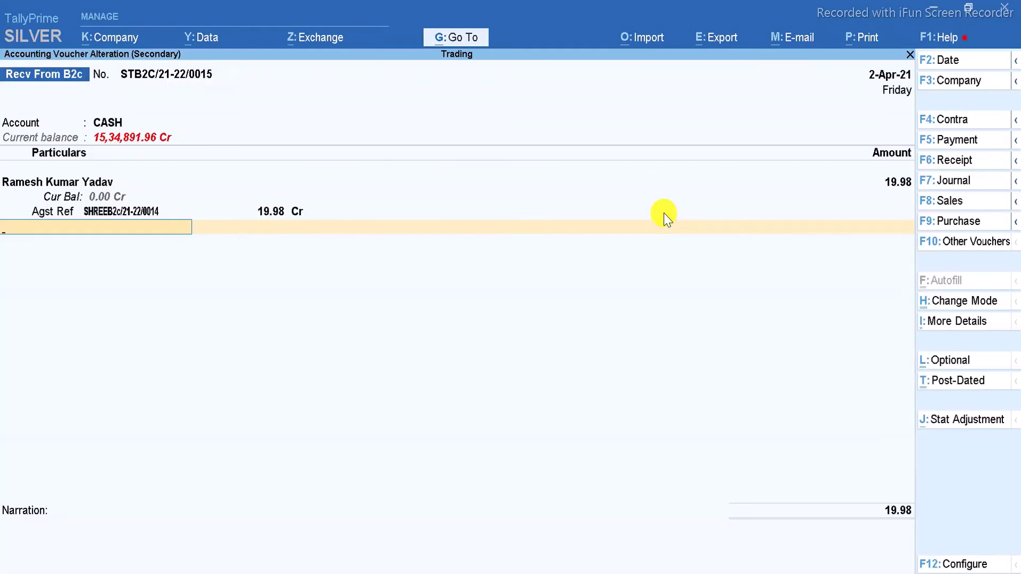
key("ctrl+a")
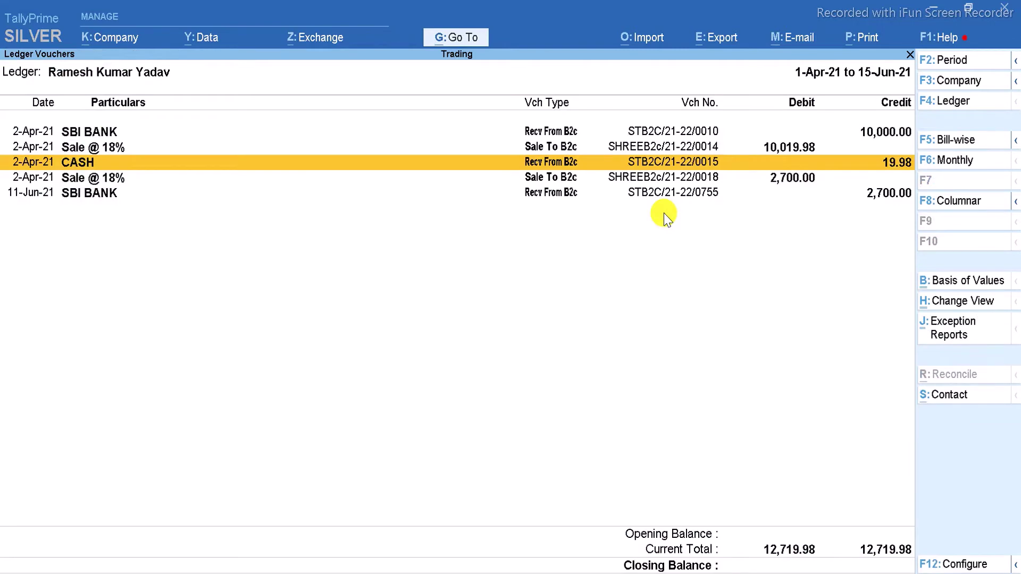
- Open the 2,700 sale voucher dated 2-Apr-21 for alteration and proceed through its entries to the bill-wise details
key("Down")
key("Down")
key("Up")
key("Return")
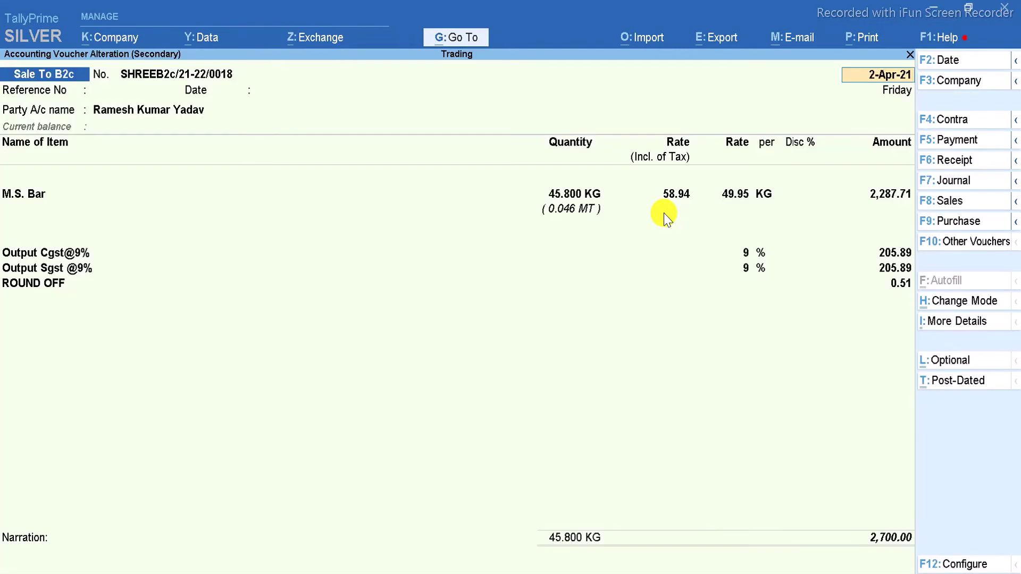
key("Return")
key("Return")
key("Return")
key("Return")
key("Return")
key("Return")
key("Return")
key("Return")
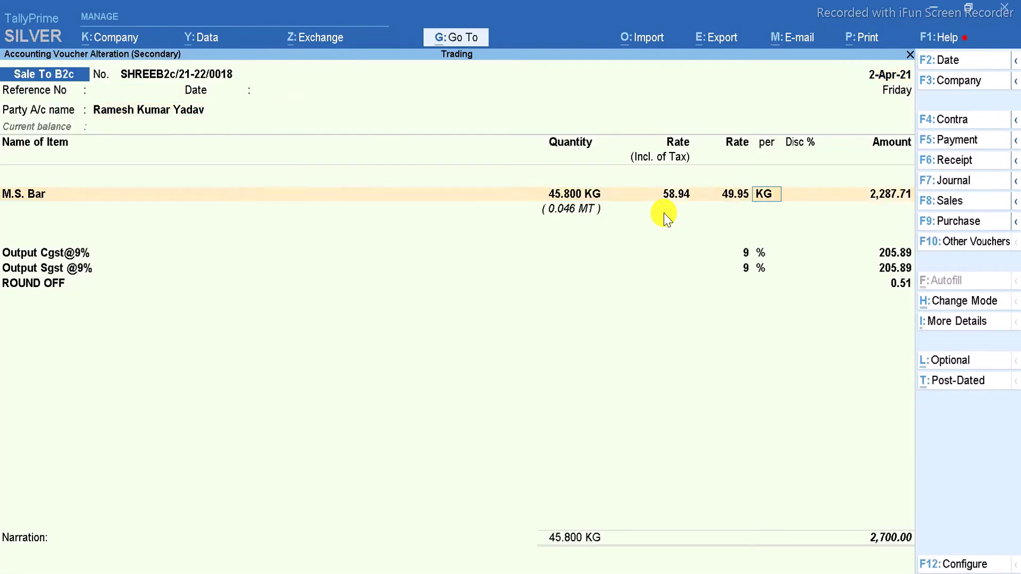
key("Return")
key("Return")
key("Return")
key("Return")
key("Return")
key("Return")
key("Return")
key("Return")
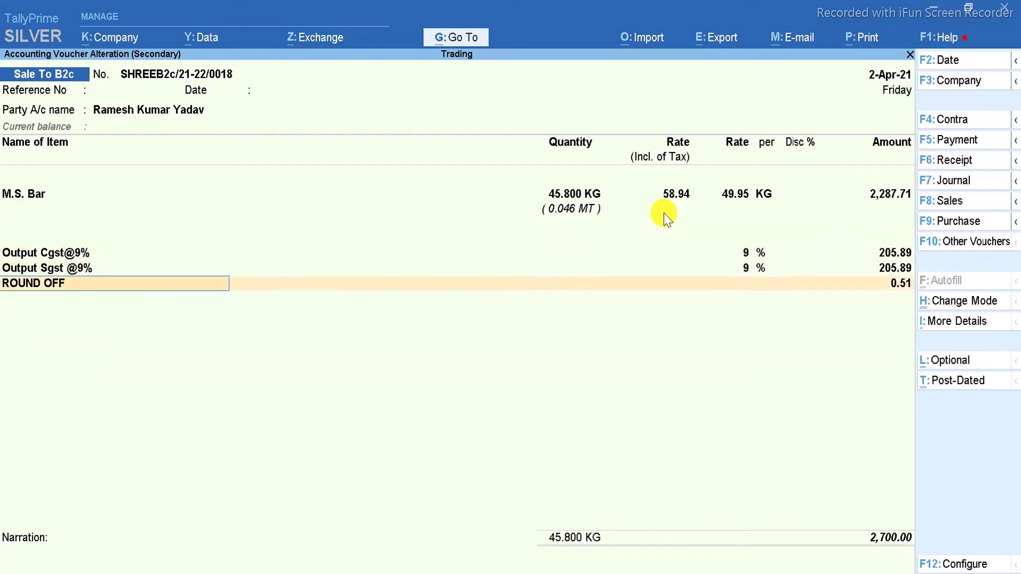
key("Return")
key("Return")
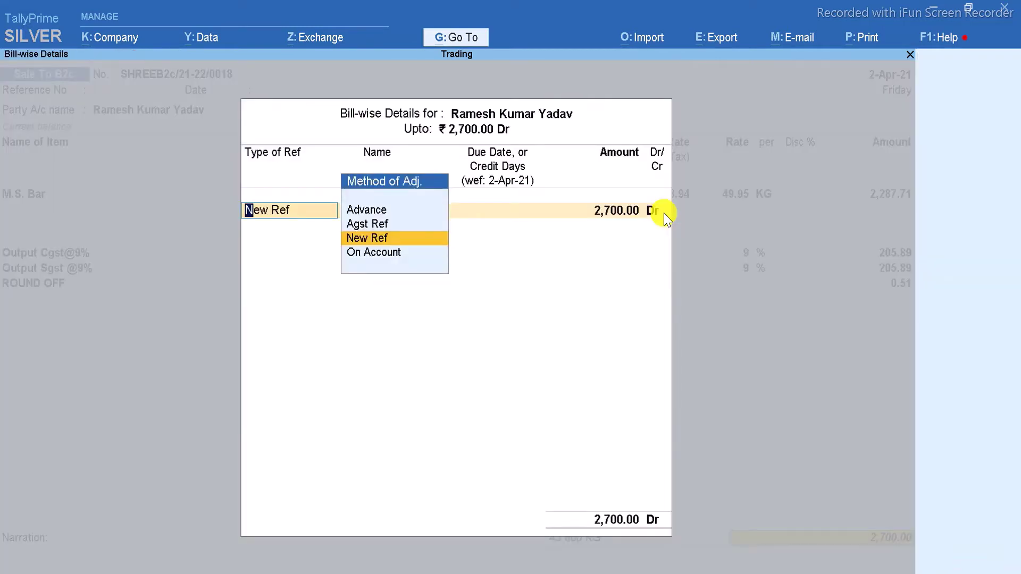
key("Up")
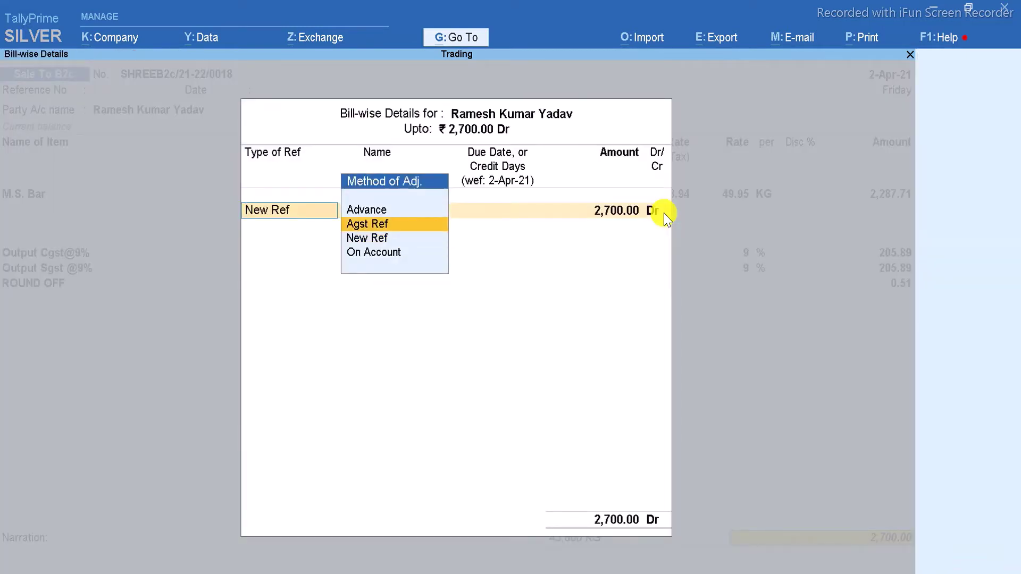
key("Return")
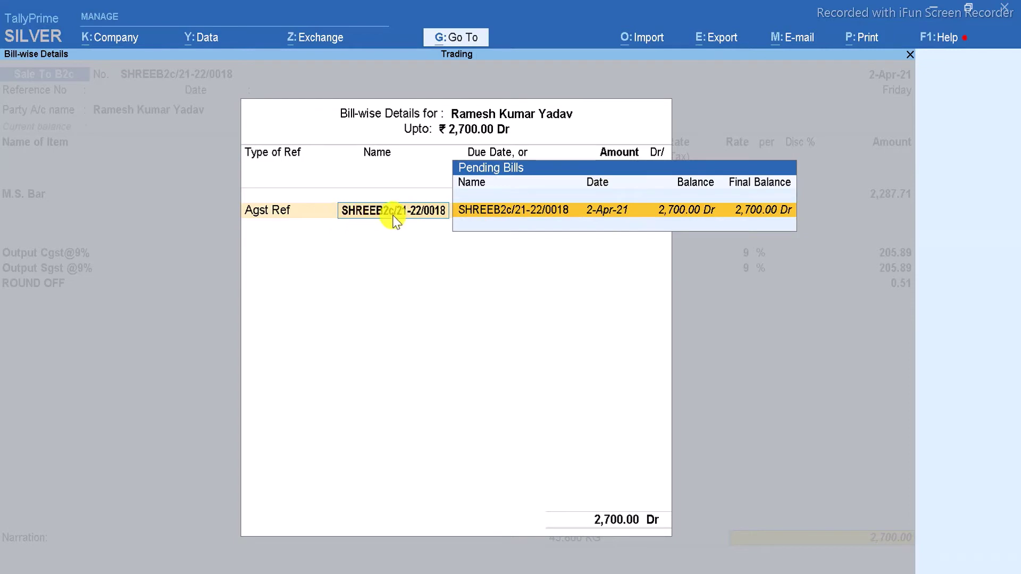
left_click(654, 209)
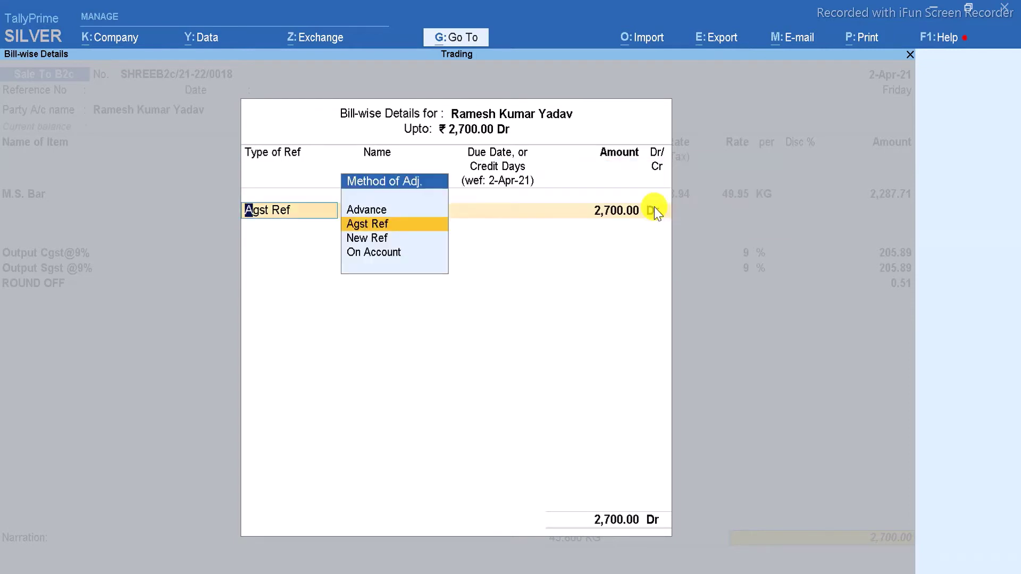
- Record the 2,700 Dr sale as New Ref for its full amount and save the voucher
key("Down")
key("Return")
key("Return")
key("Return")
key("Return")
key("Return")
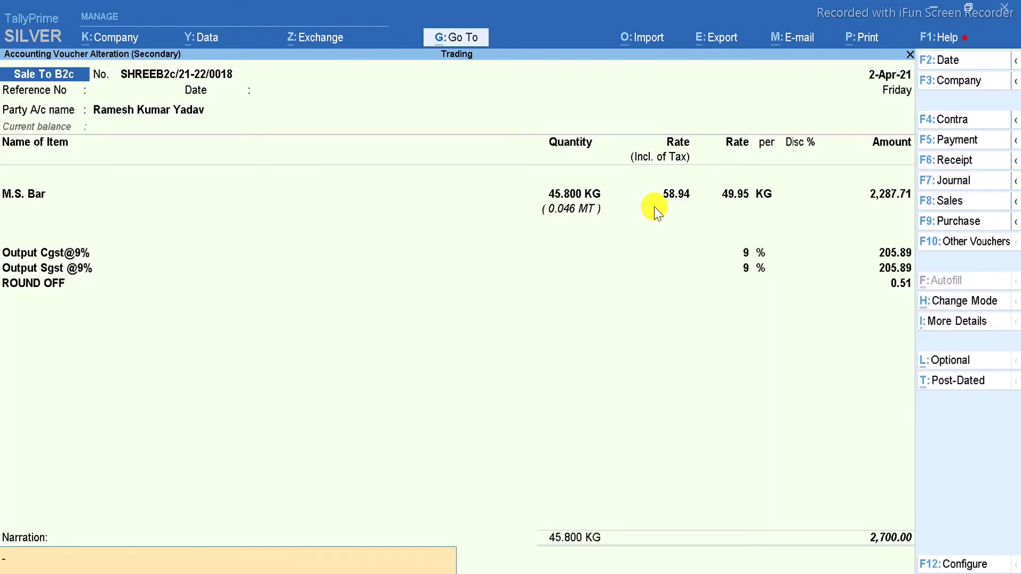
key("ctrl+a")
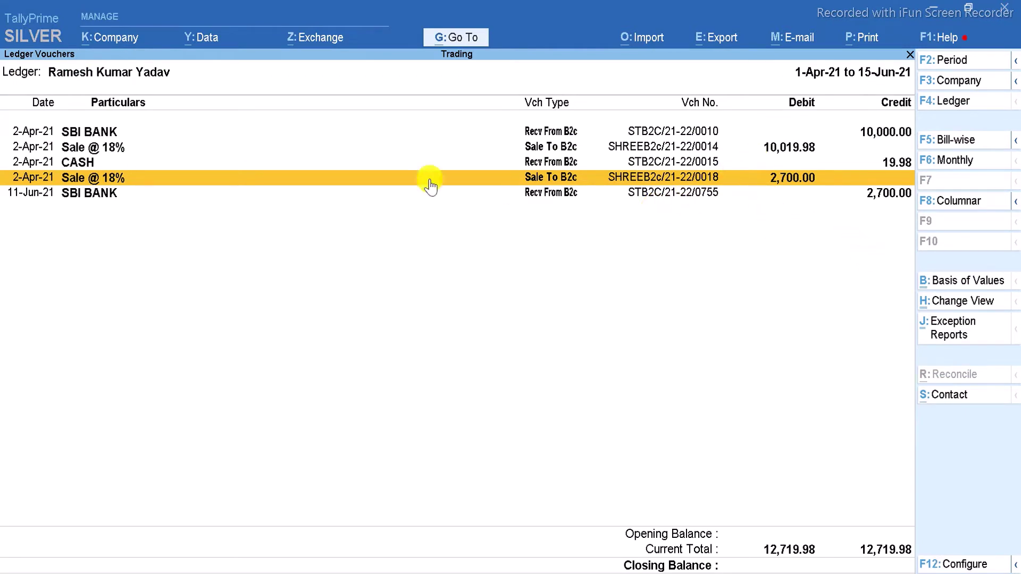
- Open the 2,700 SBI BANK receipt dated 11-Jun-21 for alteration and proceed to its bill-wise details
key("Down")
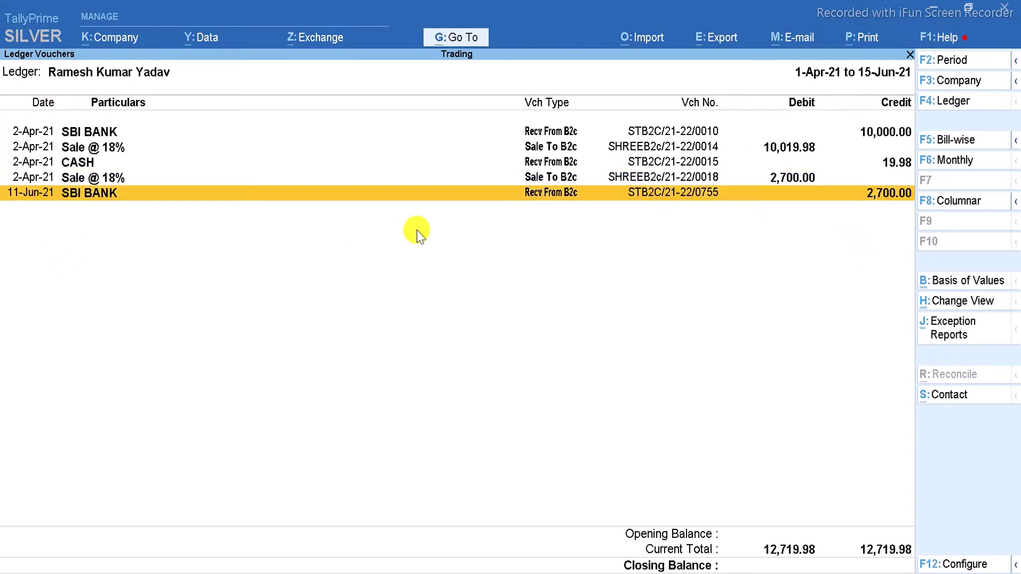
key("Return")
key("Return")
key("Return")
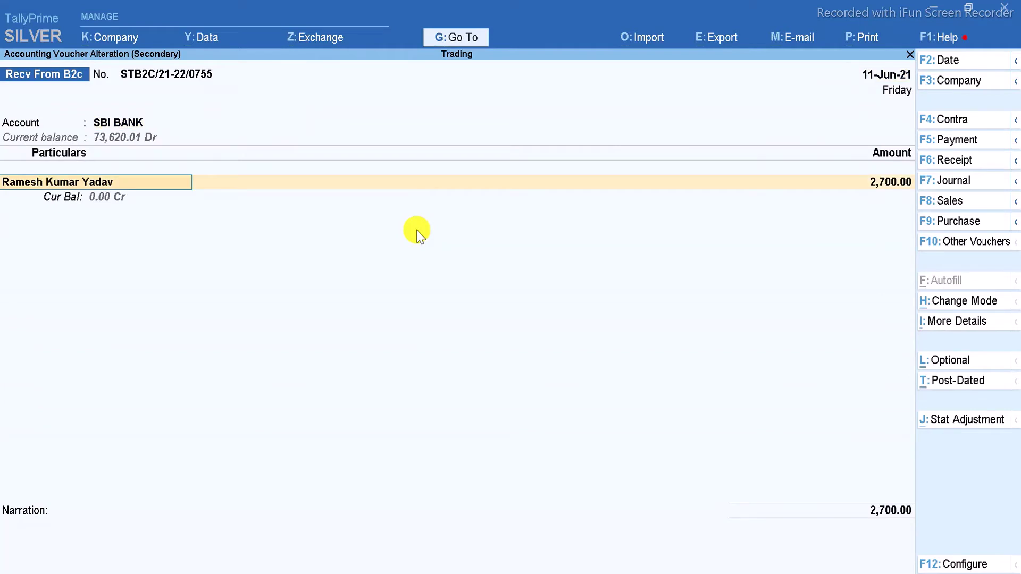
key("Return")
key("Return")
- Allocate the 2,700 Cr receipt as Agst Ref against the pending 2,700 Dr bill dated 2-Apr-21 and save the voucher
key("Up")
key("Up")
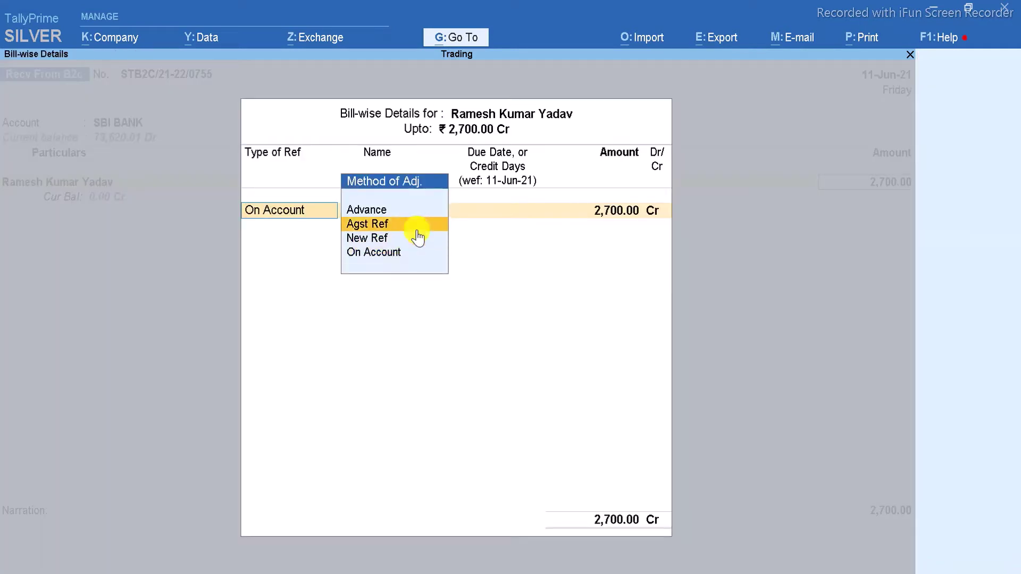
key("Return")
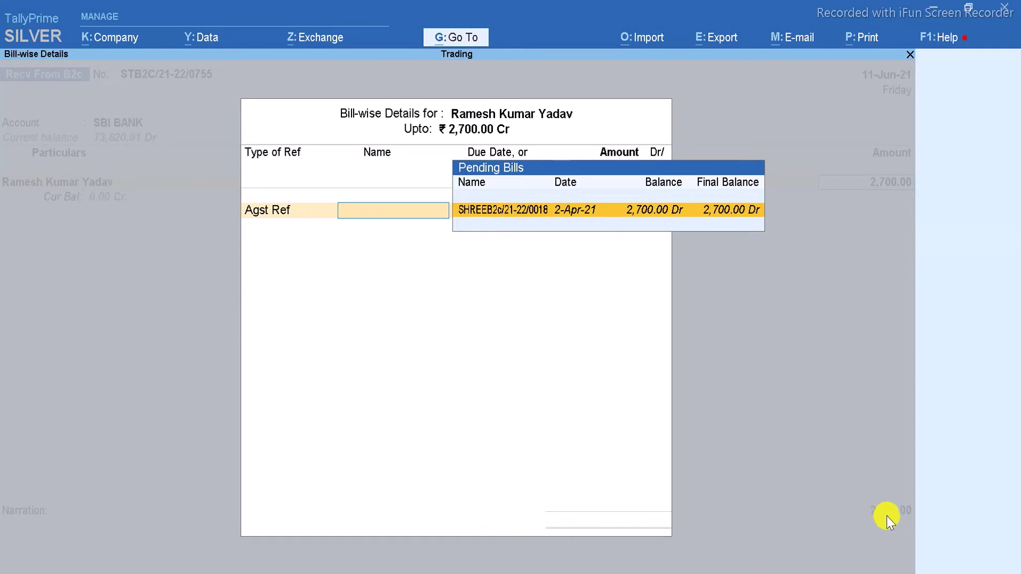
key("Return")
key("Return")
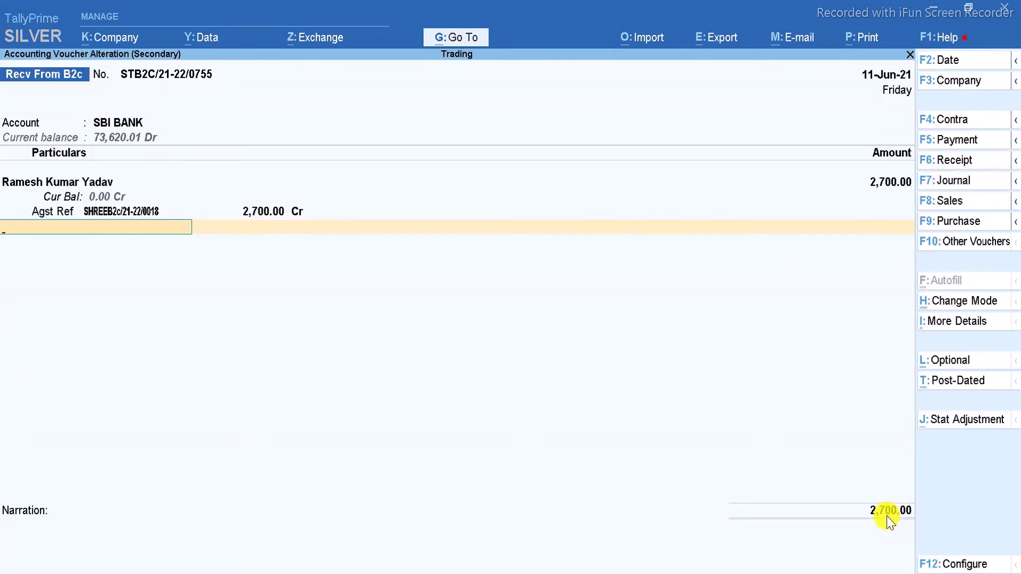
key("Return")
key("ctrl+a")
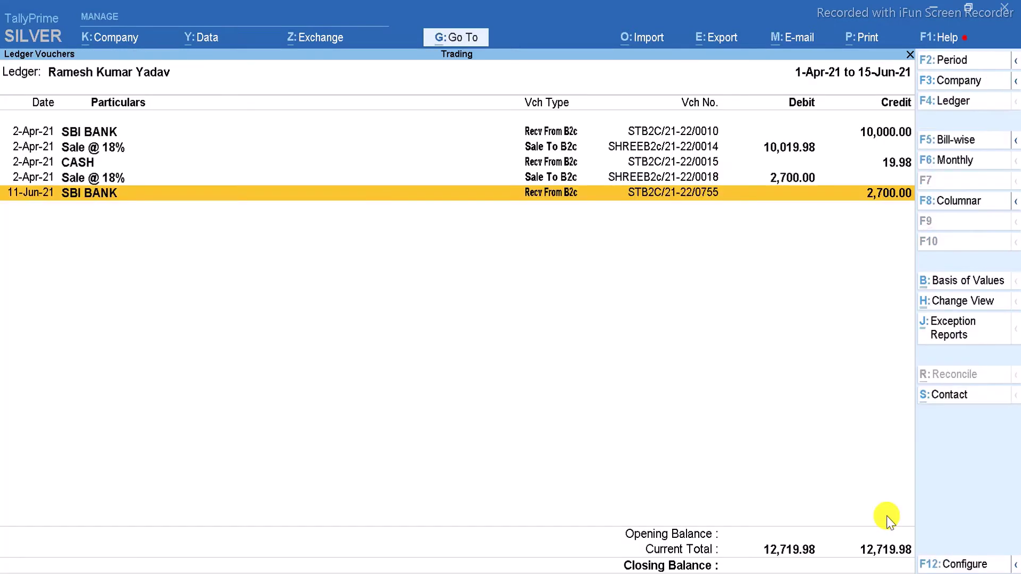
- Leave the customer's ledger vouchers and open the outstanding receivables report
key("Escape")
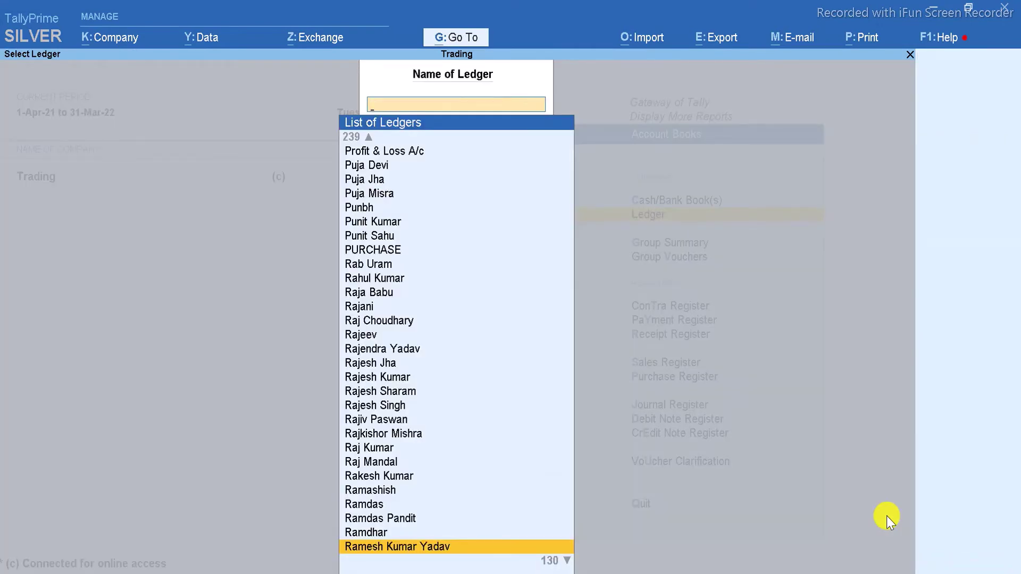
key("Escape")
key("Escape")
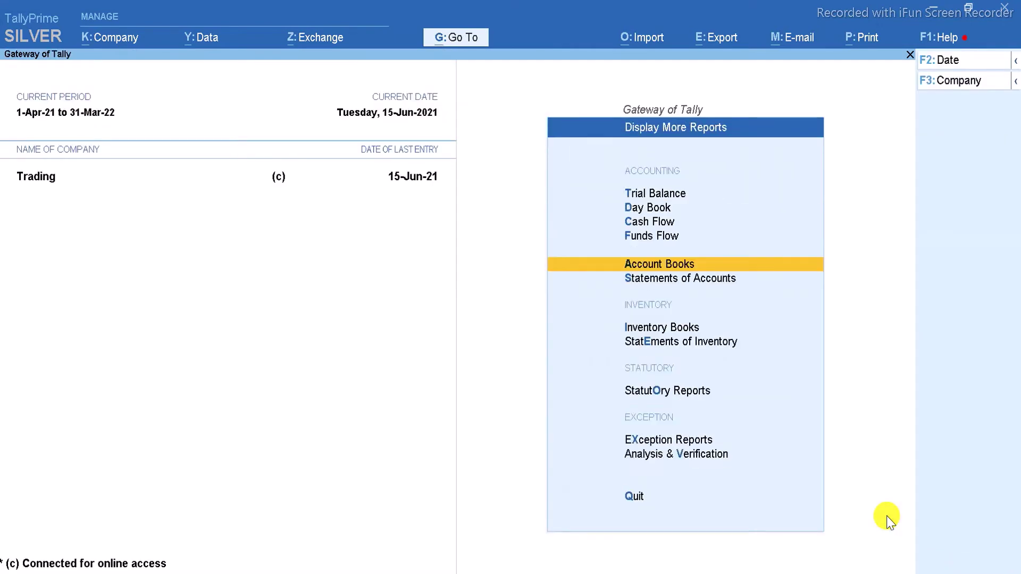
key("Down")
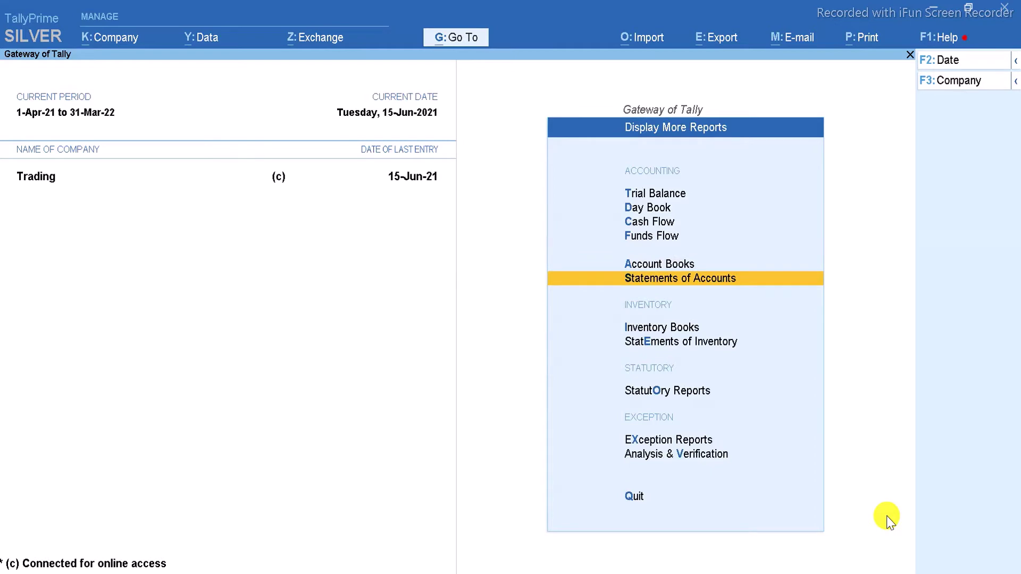
key("Return")
key("Return")
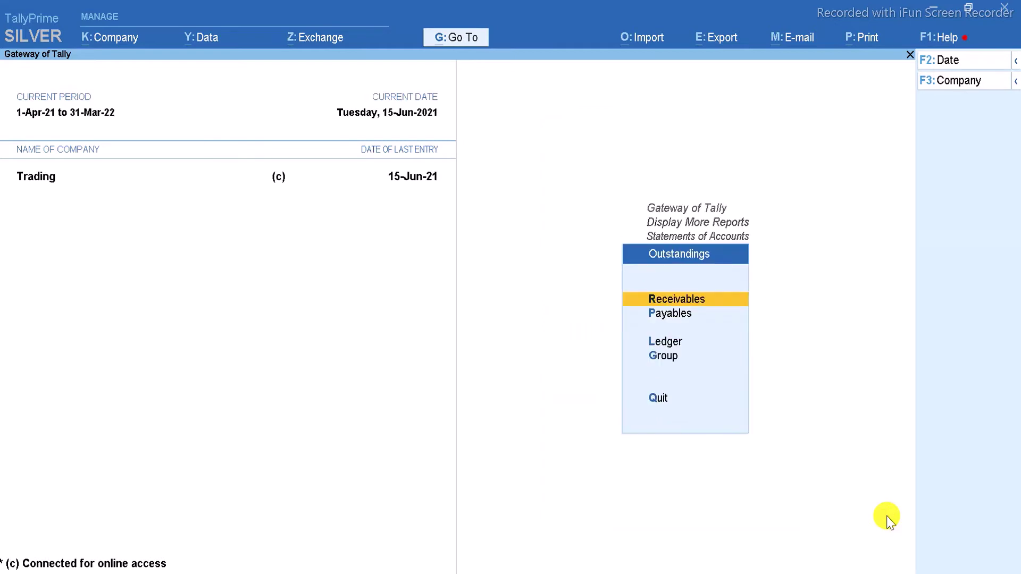
key("Return")
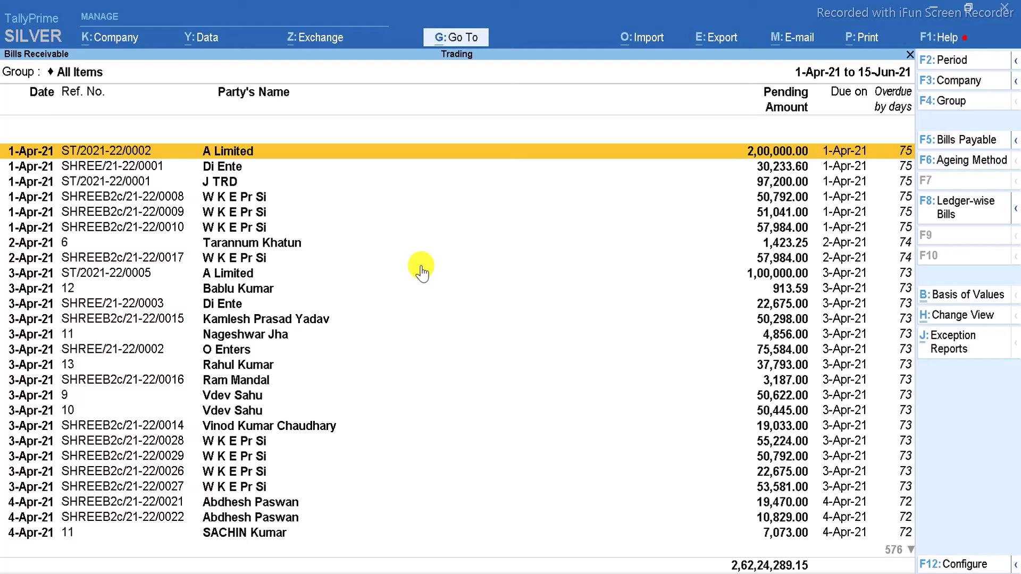
- Examine the April 2021 entries in the receivables report, down to the 1,423.25 bill dated 2-Apr-21
key("Down")
key("Down")
key("Down")
key("Down")
key("Down")
key("Down")
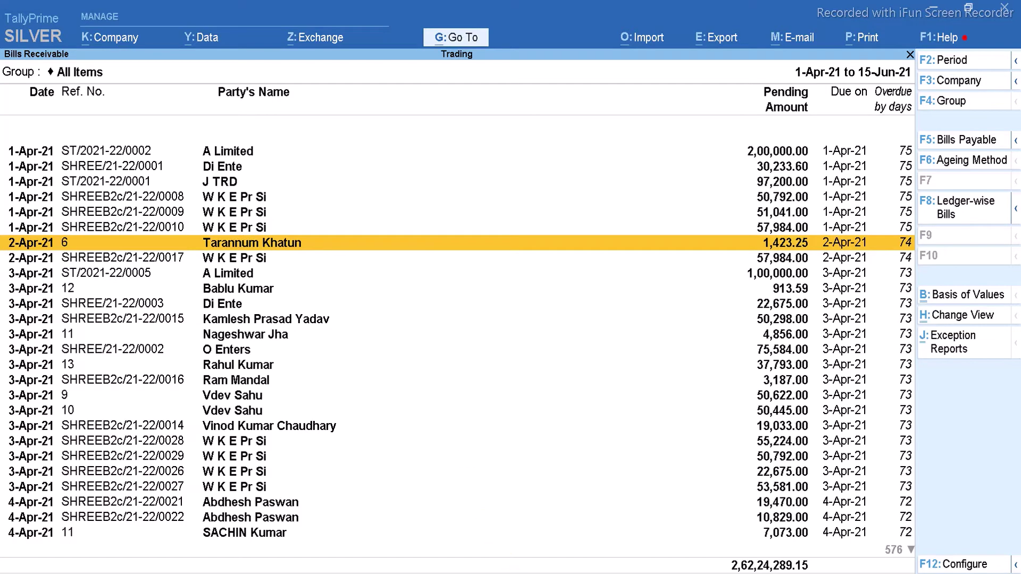
left_click(532, 505)
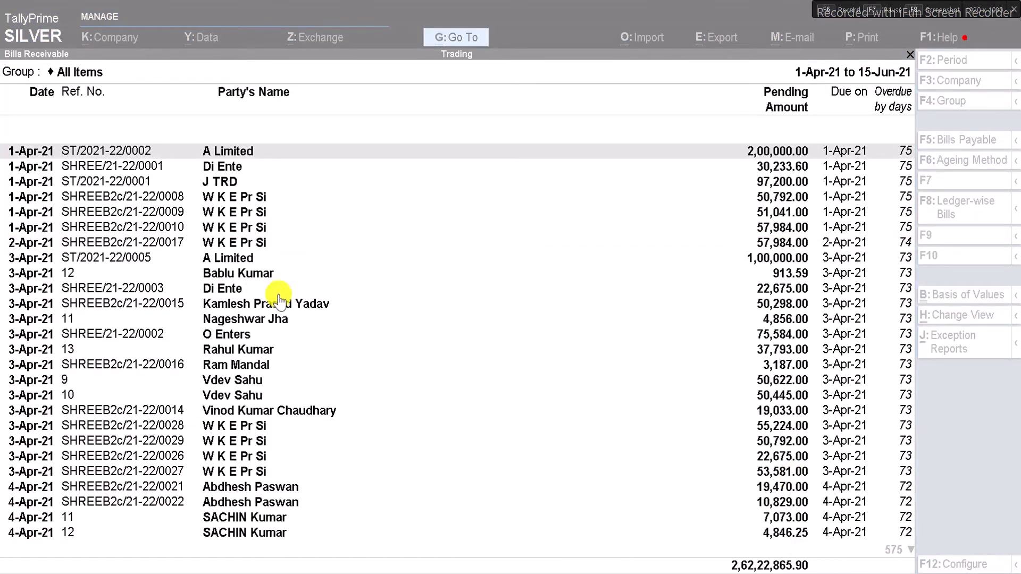
left_click(279, 300)
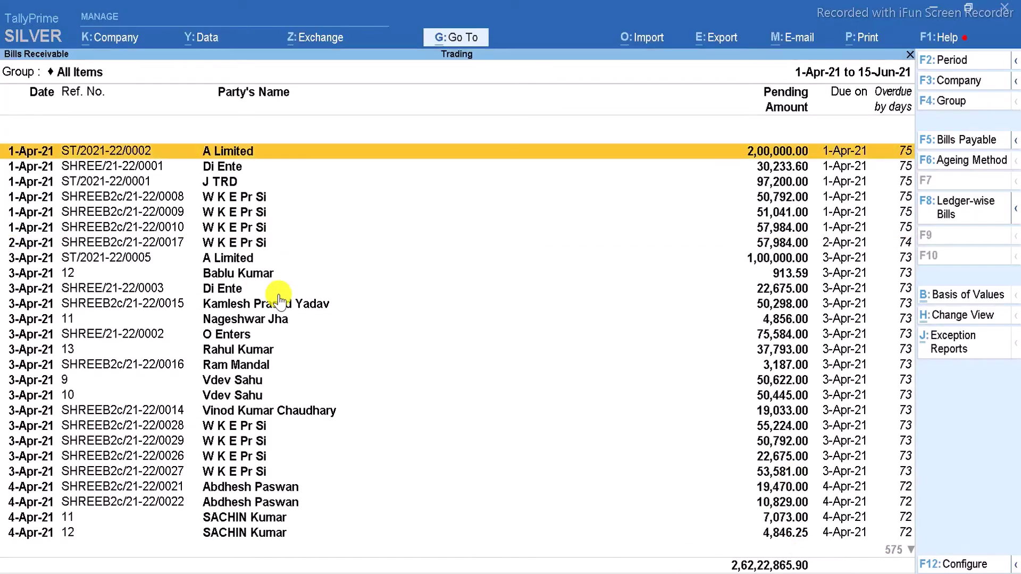
left_click(278, 293)
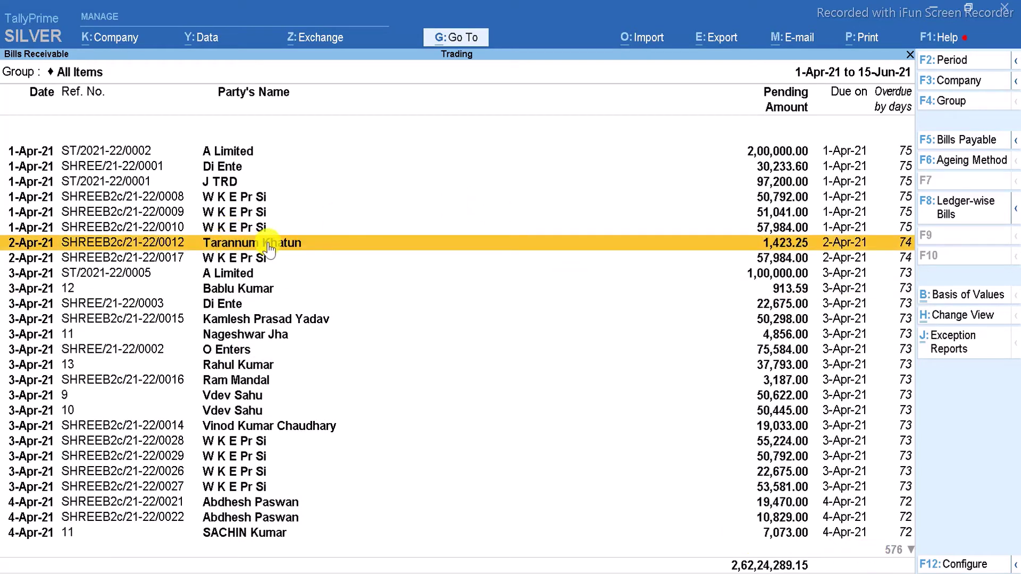
- Close the receivables report and open the ledger vouchers of the customer with the 1,423.25 pending bill
key("Escape")
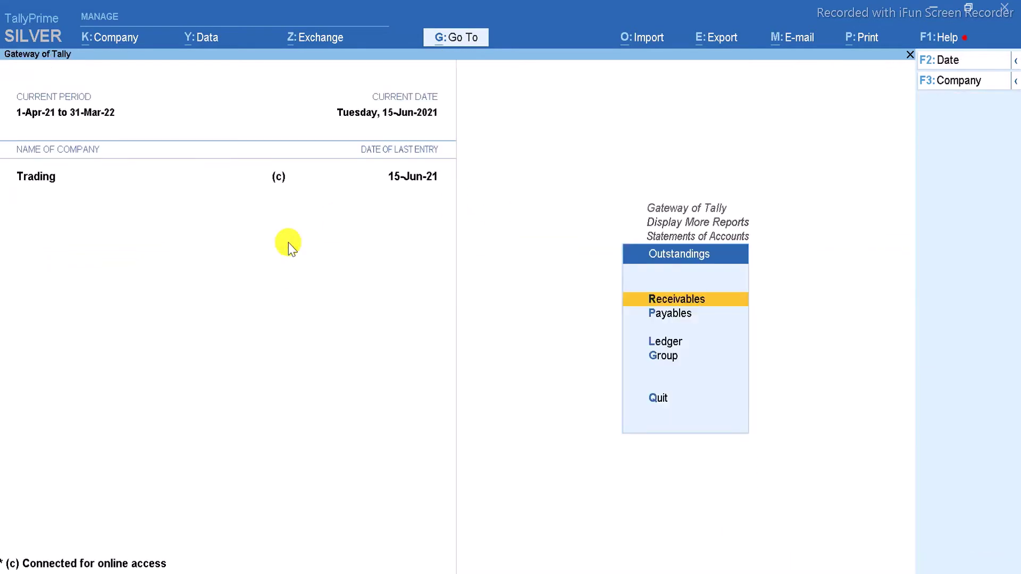
key("Escape")
key("Escape")
key("Escape")
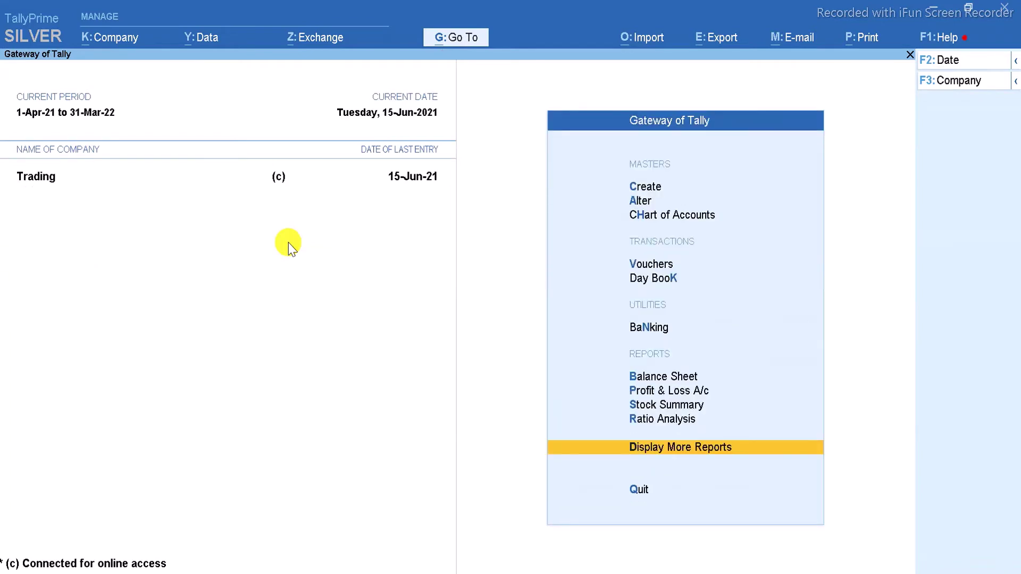
key("Return")
type("alTar")
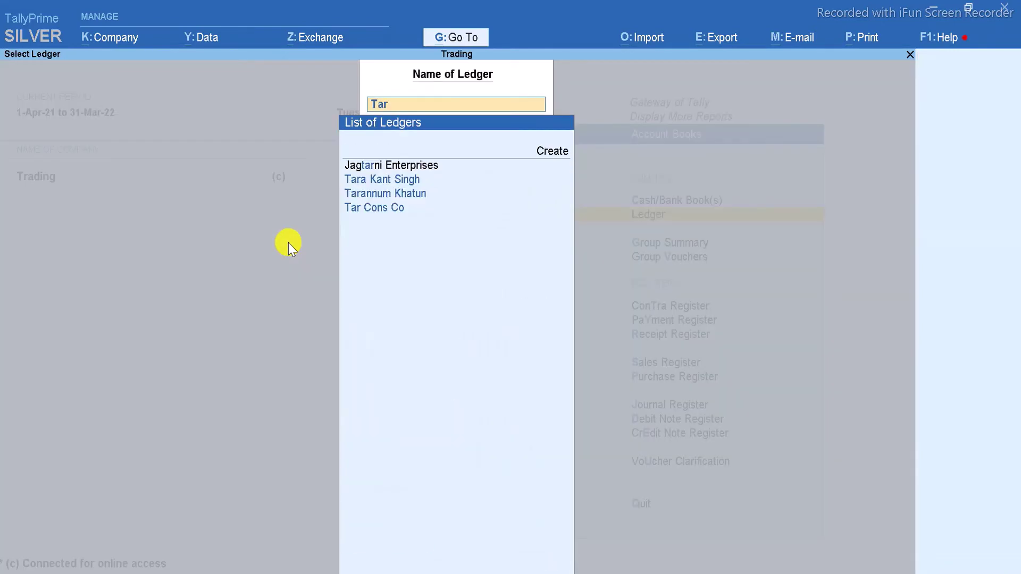
key("Down")
key("Down")
key("Return")
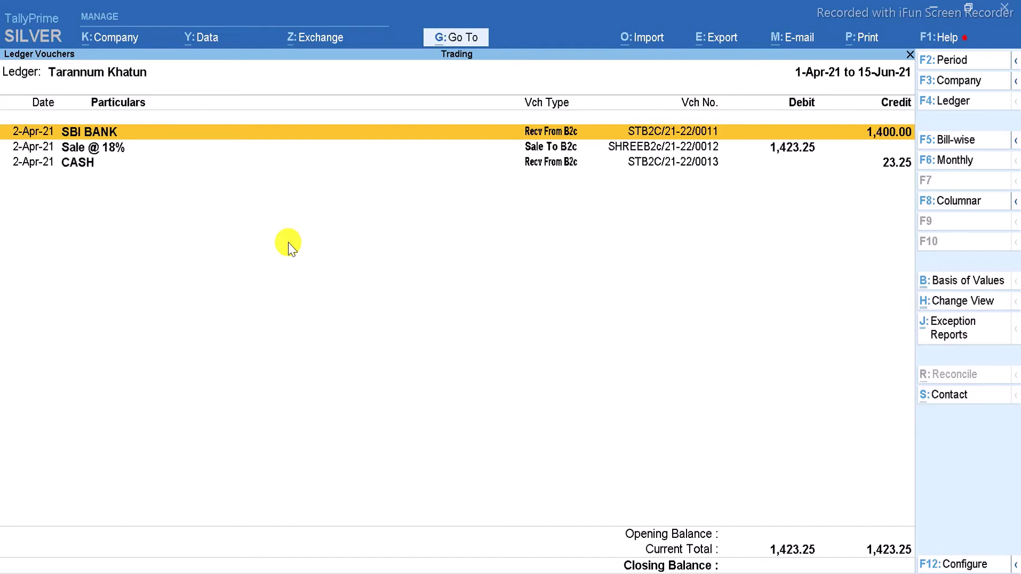
- Set the bill-wise reference of the 1,400 SBI BANK receipt to New Ref STB2C/21-22/0011 and save the voucher
key("Return")
key("Return")
key("Return")
key("Return")
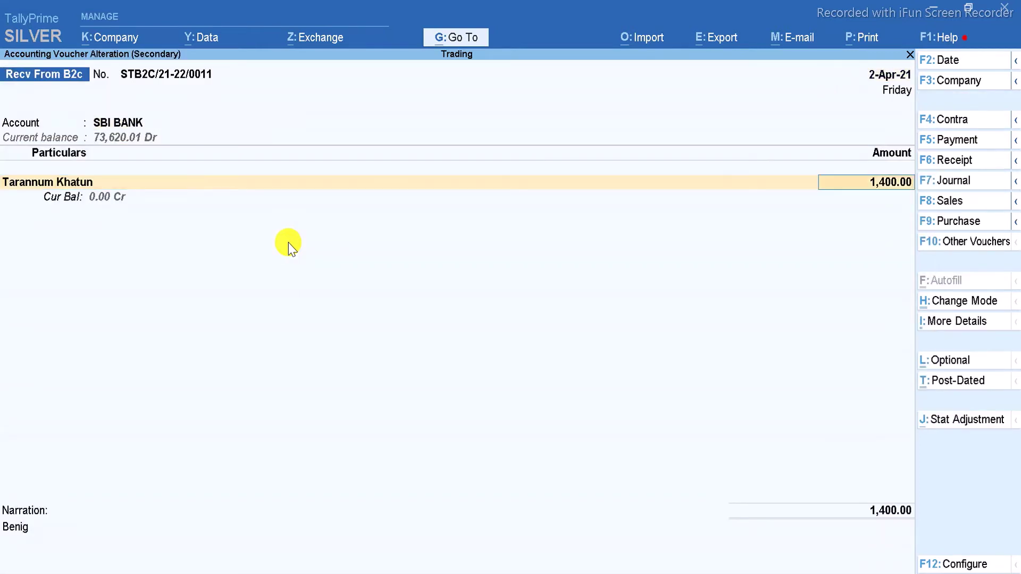
key("Return")
key("Up")
key("Return")
key("Return")
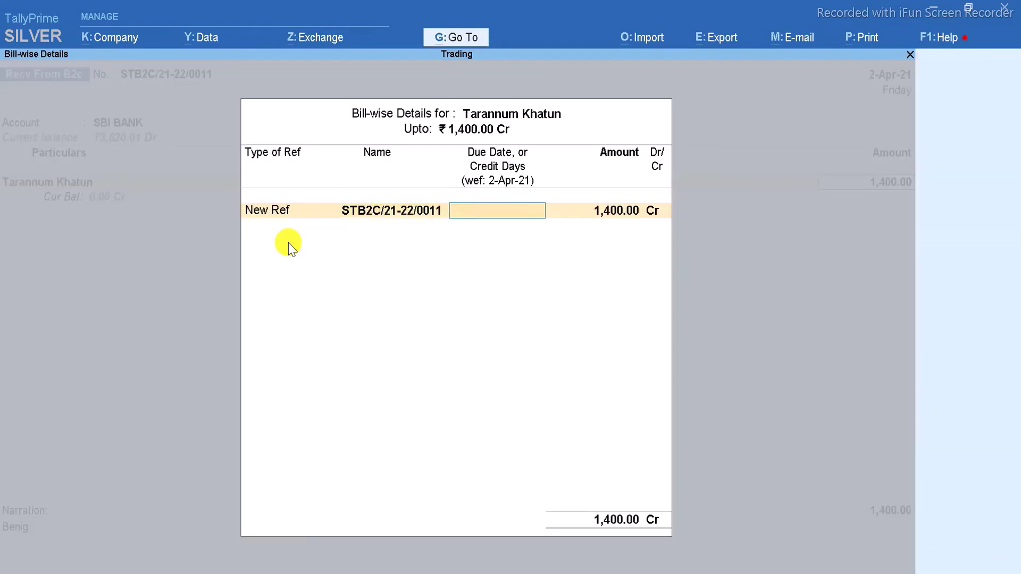
key("Return")
key("Return")
key("Return")
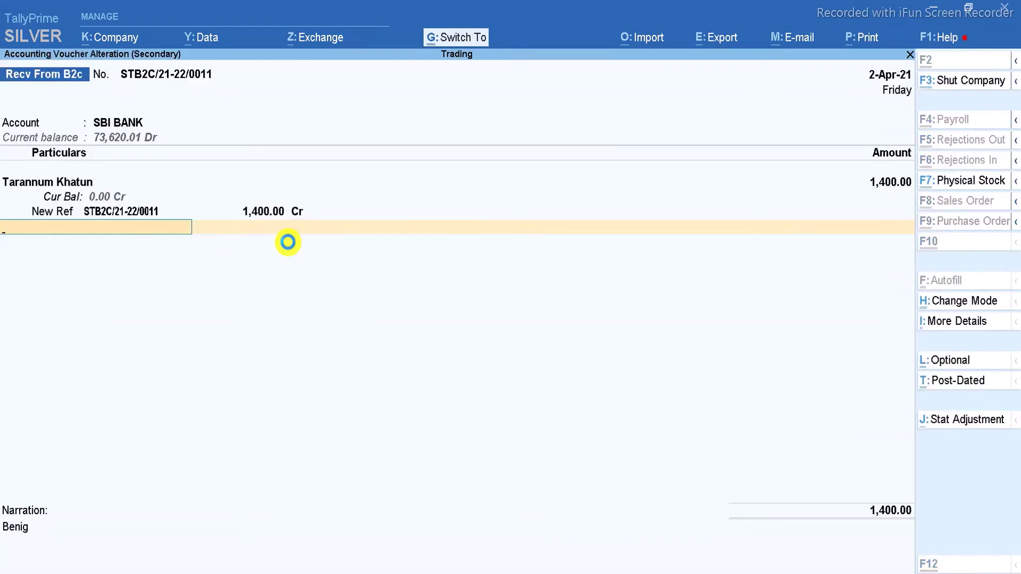
key("ctrl+a")
- Open the customer's 1,423.25 sale voucher and proceed through its item and tax entries to the bill-wise details
key("Down")
key("Return")
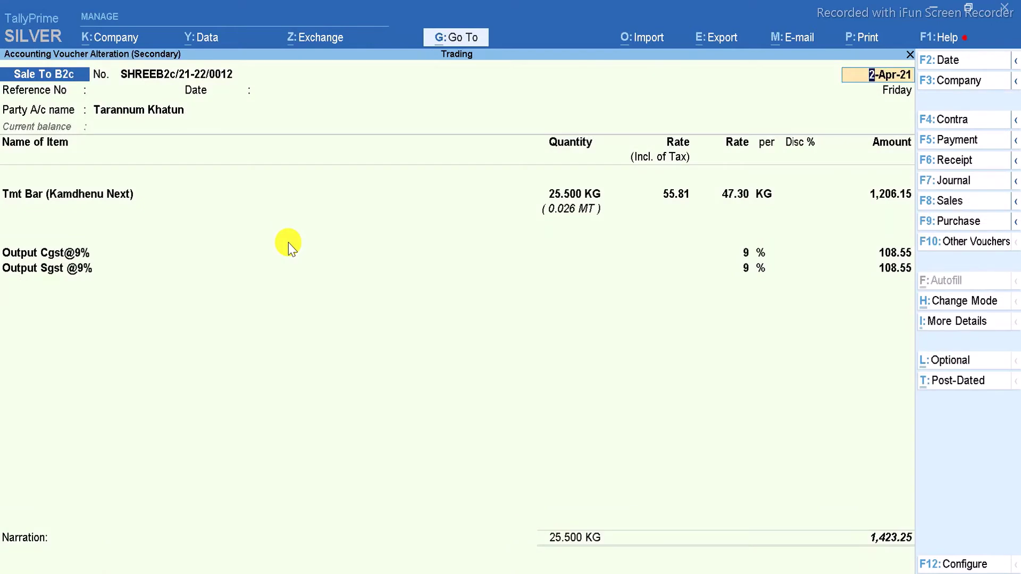
key("Return")
key("Return")
key("Return")
key("Return")
key("Return")
key("Return")
key("Return")
key("Return")
key("Return")
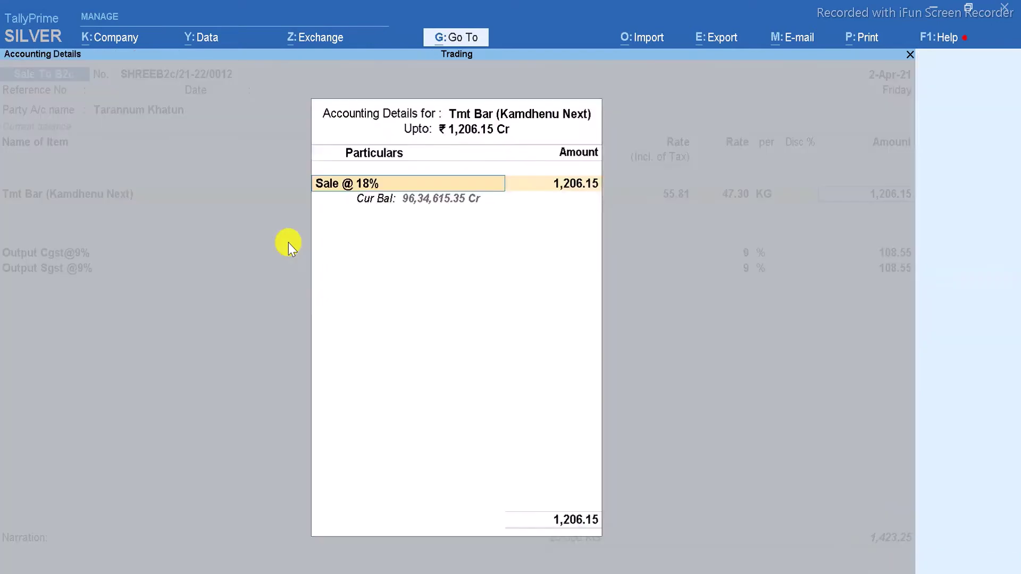
key("Return")
key("Return")
key("Return")
key("Return")
key("Return")
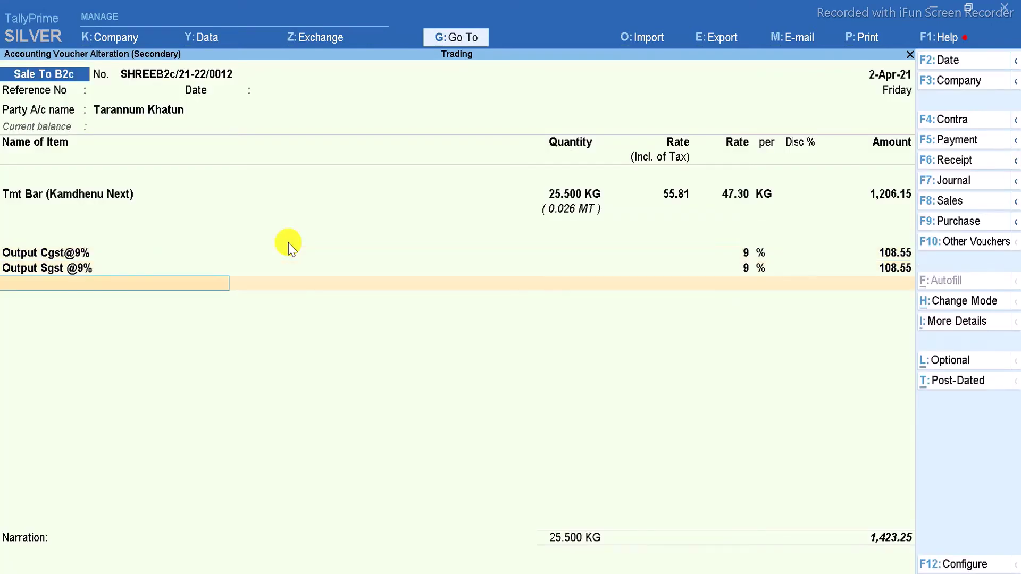
key("Return")
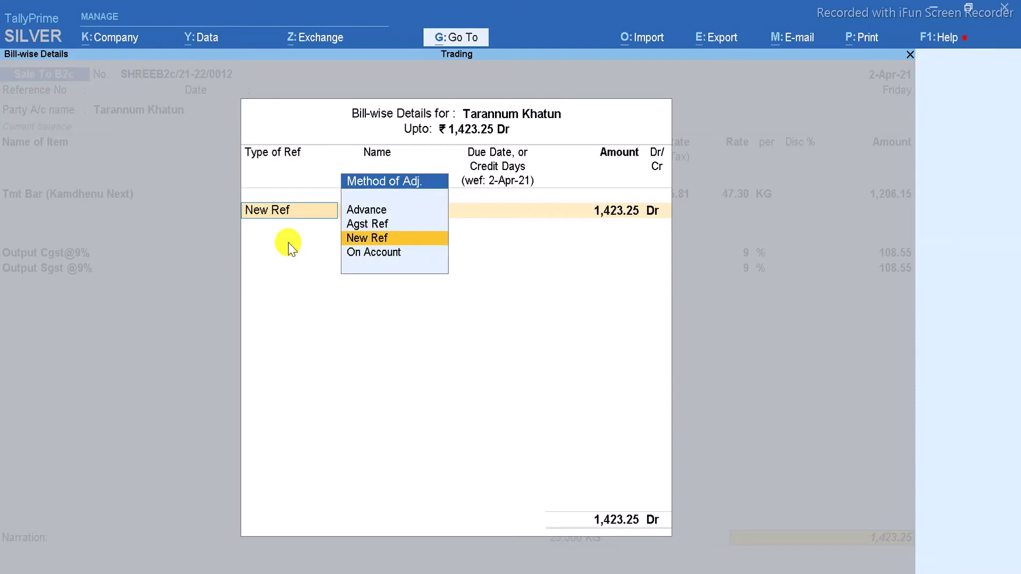
- Allocate 1,400 Dr of the sale as Agst Ref against the pending receipt reference STB2C/21-22/0011
key("Up")
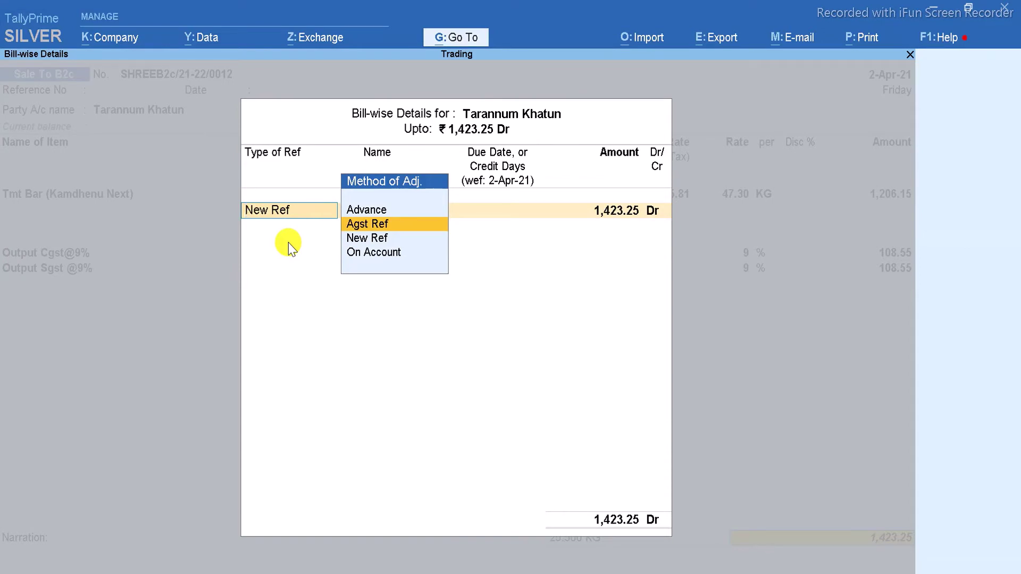
key("Return")
key("Down")
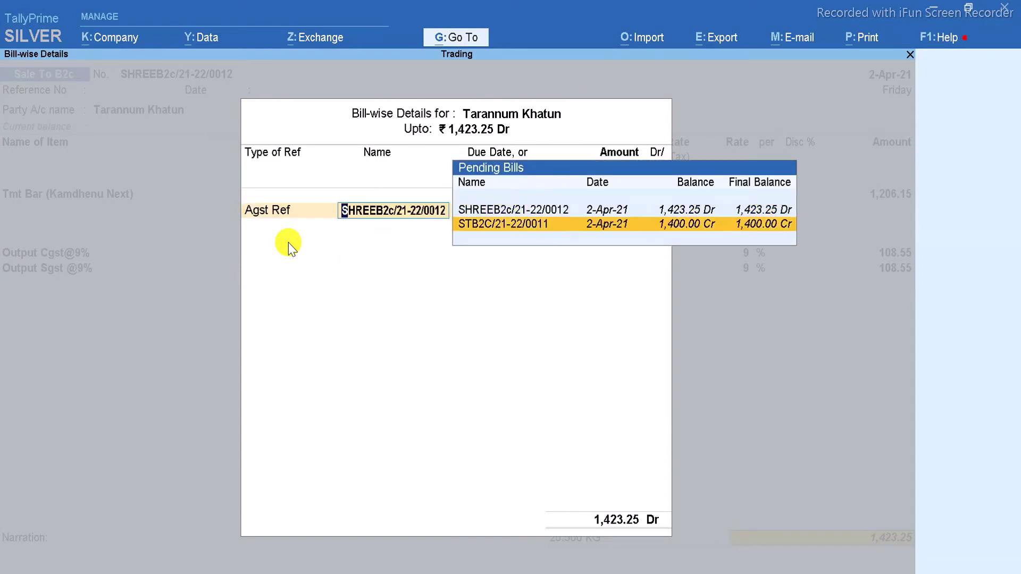
key("Return")
type("1")
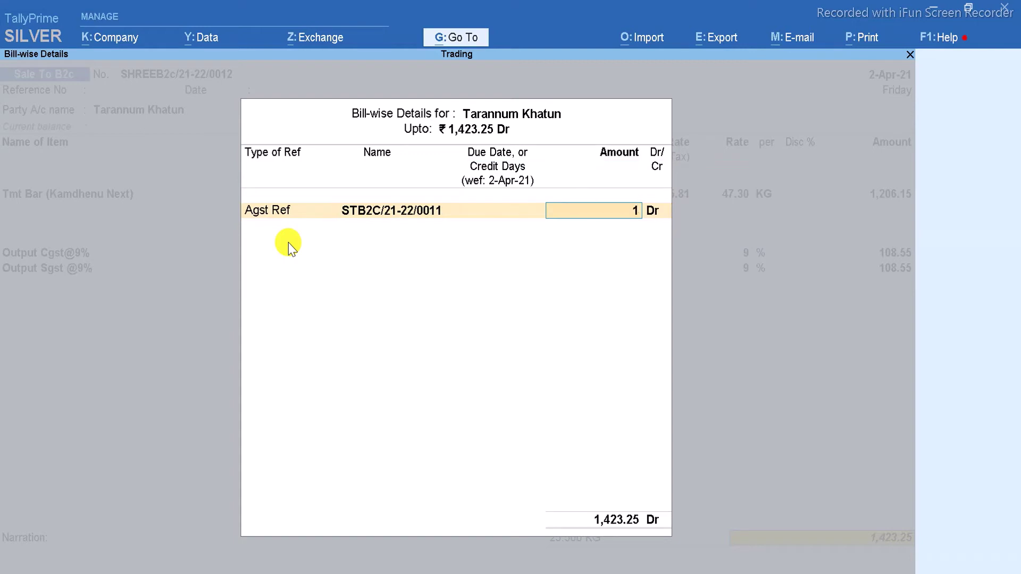
type(",400")
key("Return")
key("Return")
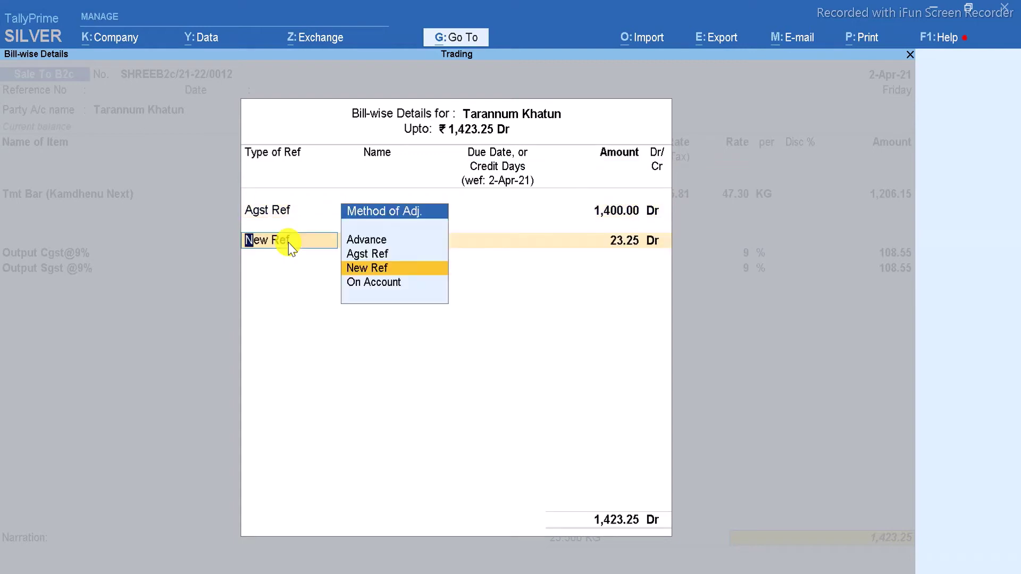
- Keep the remaining 23.25 Dr as New Ref SHREEB2c/21-22/0012 and save the sale voucher
key("Return")
key("Return")
key("Return")
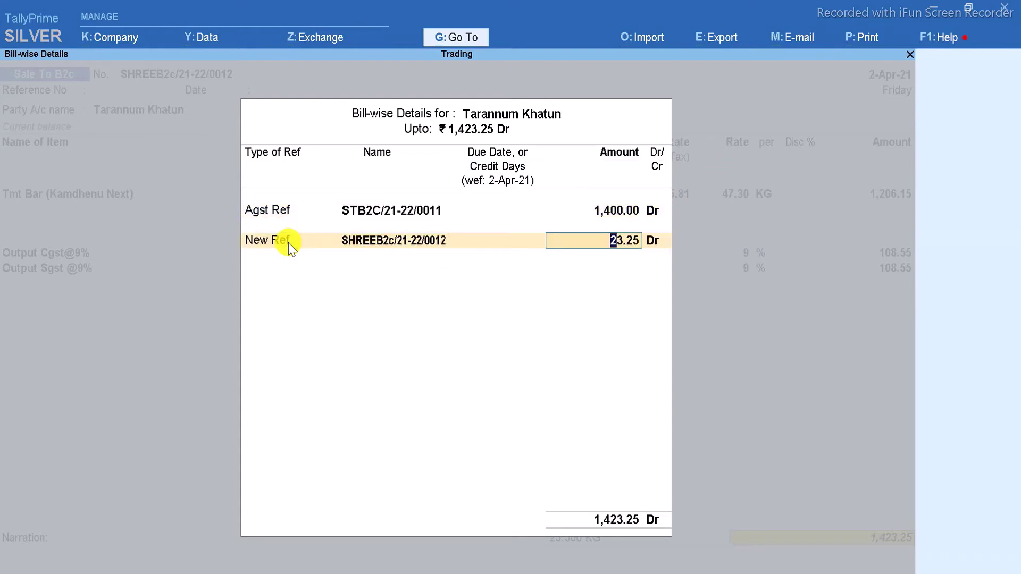
key("Return")
key("Return")
key("Return")
left_click(288, 243)
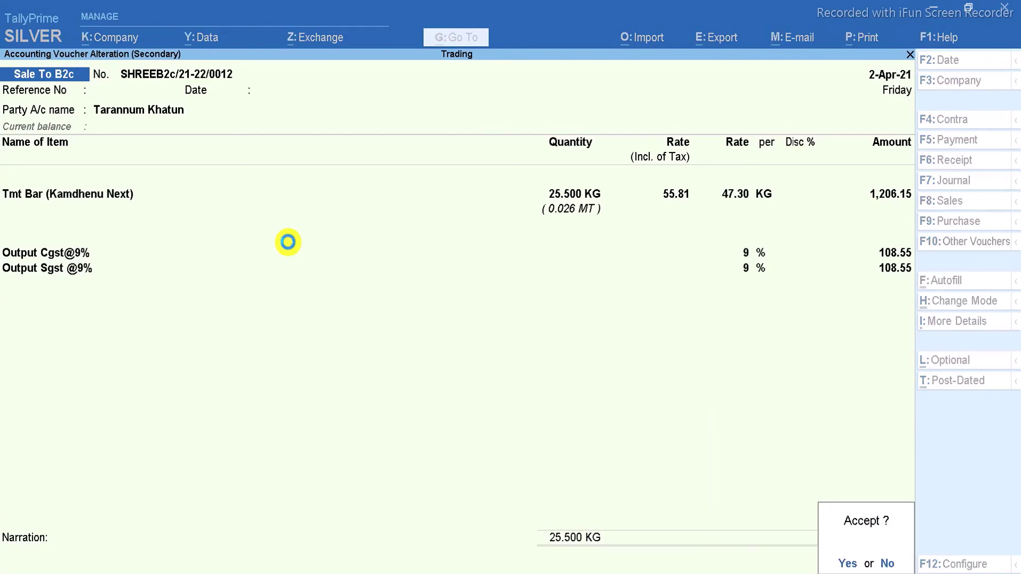
key("Return")
- Allocate the 23.25 CASH receipt as Agst Ref against bill SHREEB2c/21-22/0012 and save the voucher
key("Down")
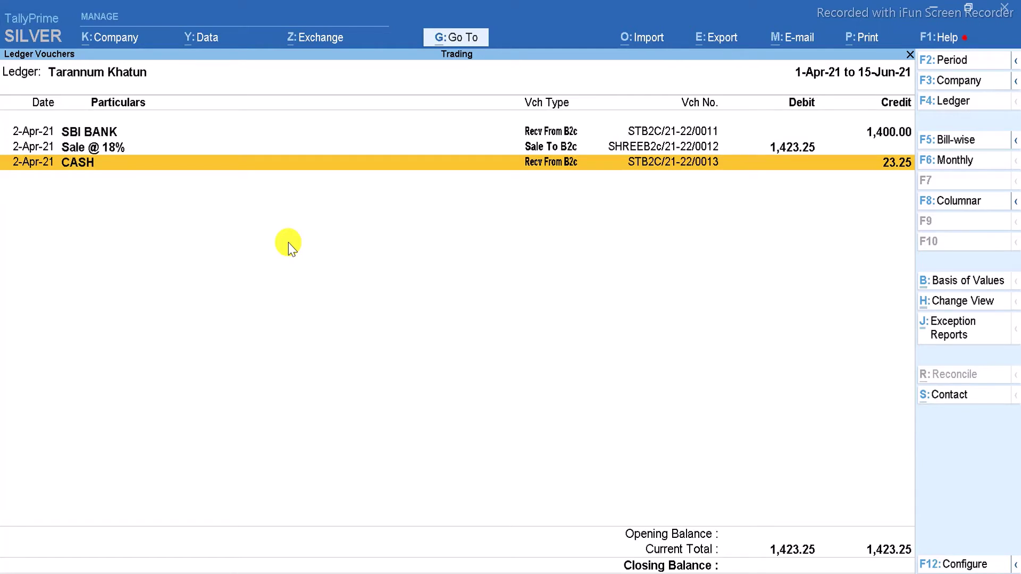
key("Return")
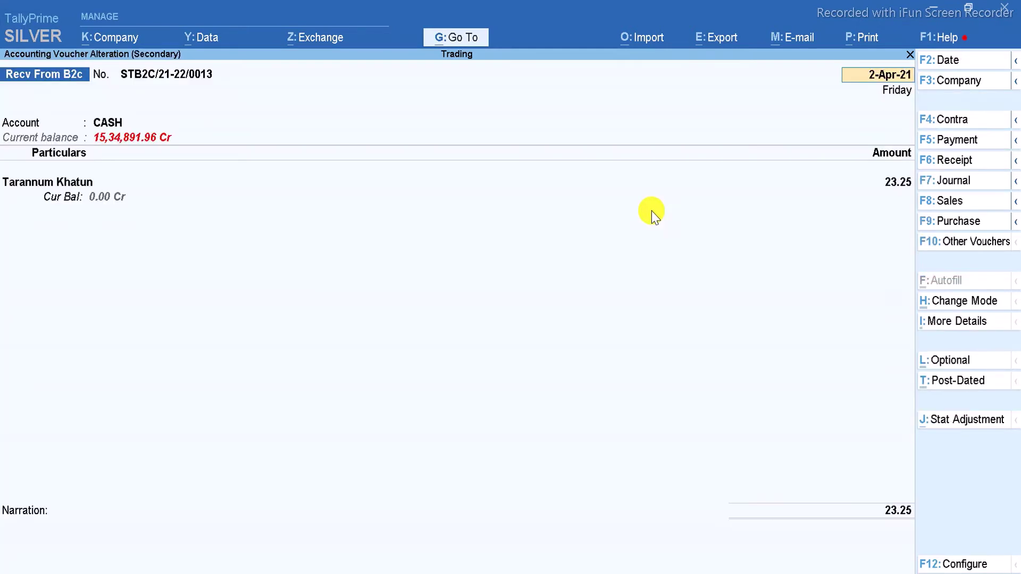
key("Return")
key("Return")
key("Return")
key("Return")
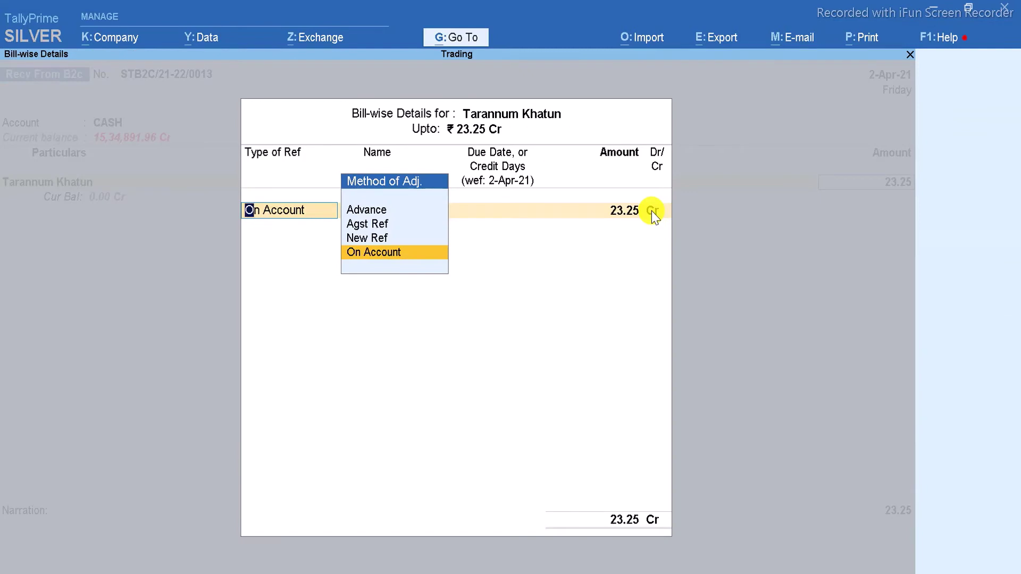
key("Up")
key("Up")
key("Return")
key("Return")
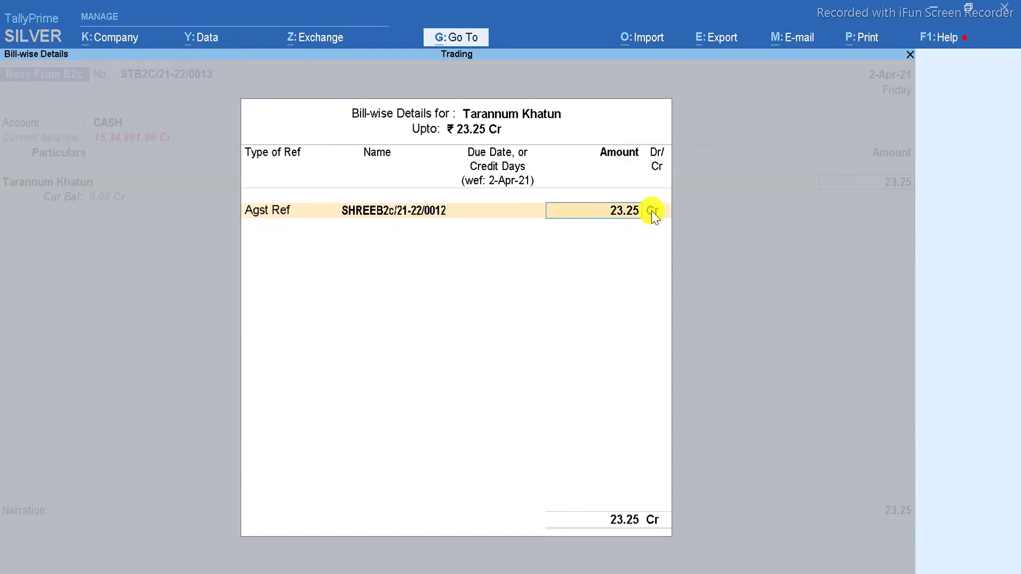
key("Return")
key("Return")
key("Return")
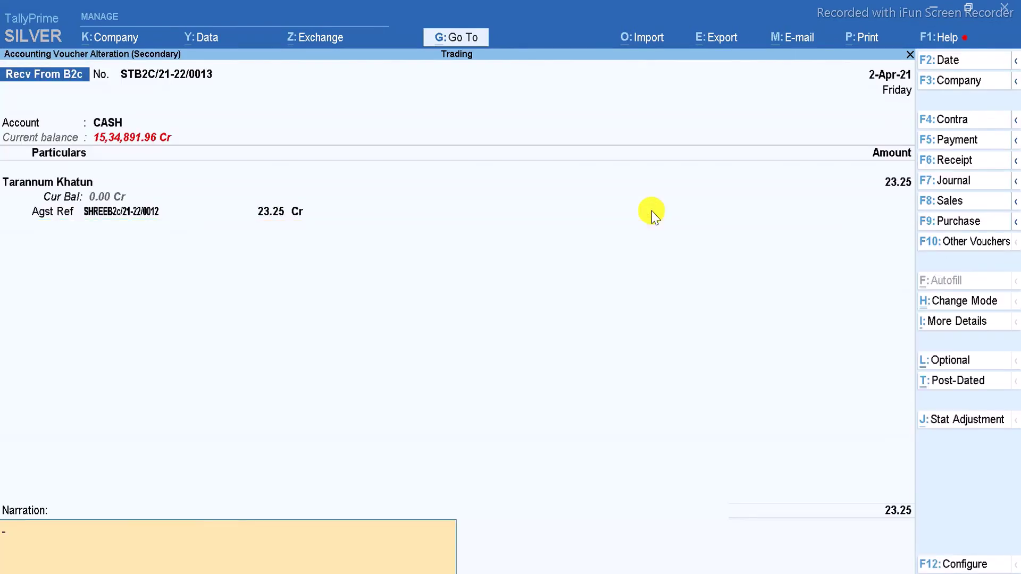
key("ctrl")
key("ctrl+a")
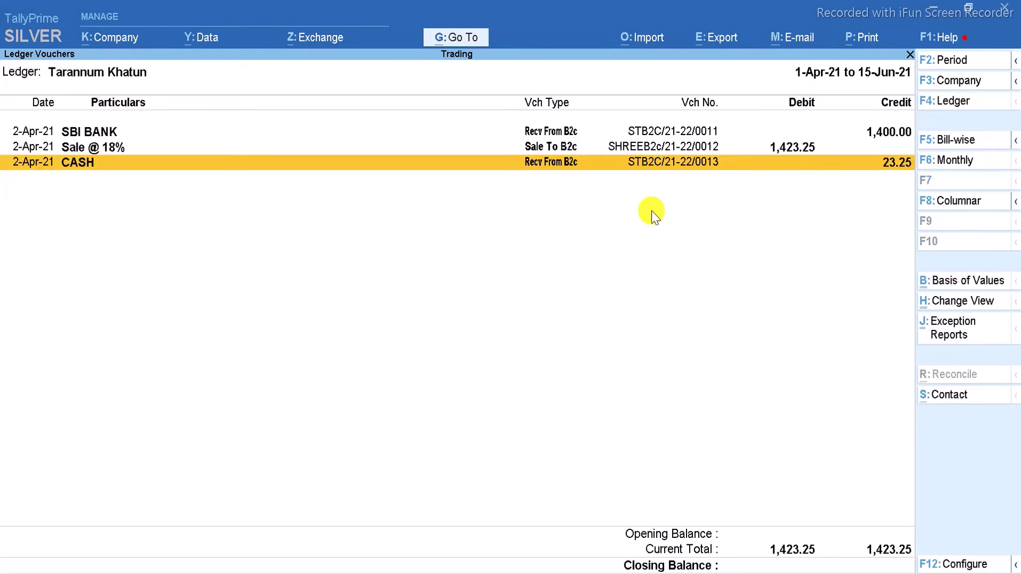
- Leave the customer's ledger vouchers and reopen the outstanding receivables report
key("Escape")
key("Escape")
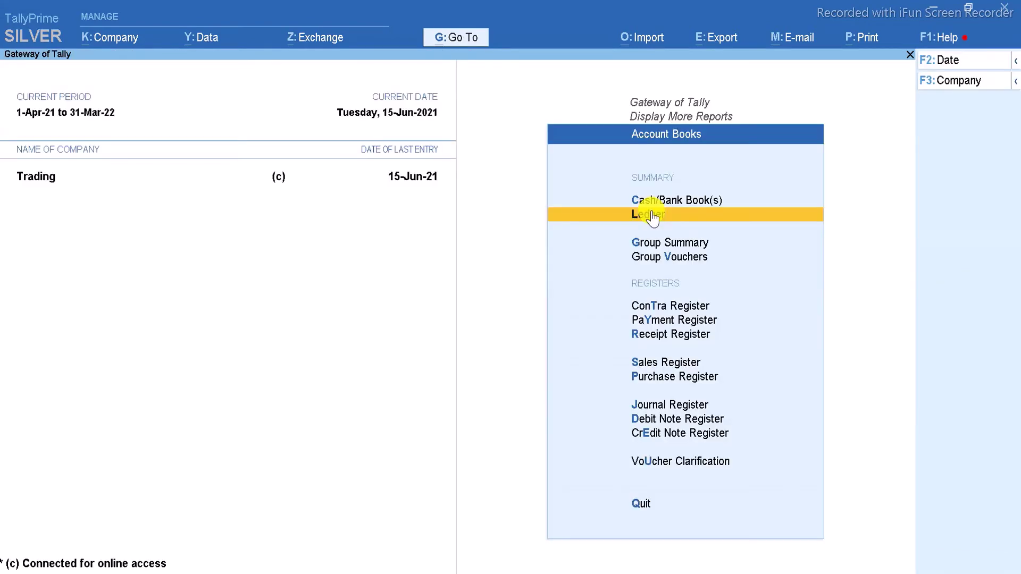
key("Escape")
key("s")
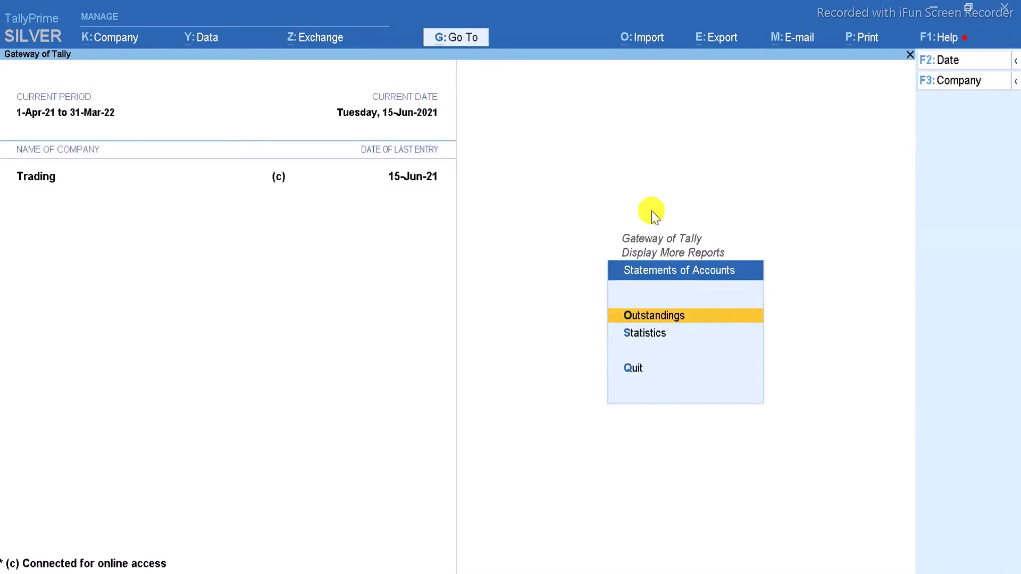
key("Return")
key("Return")
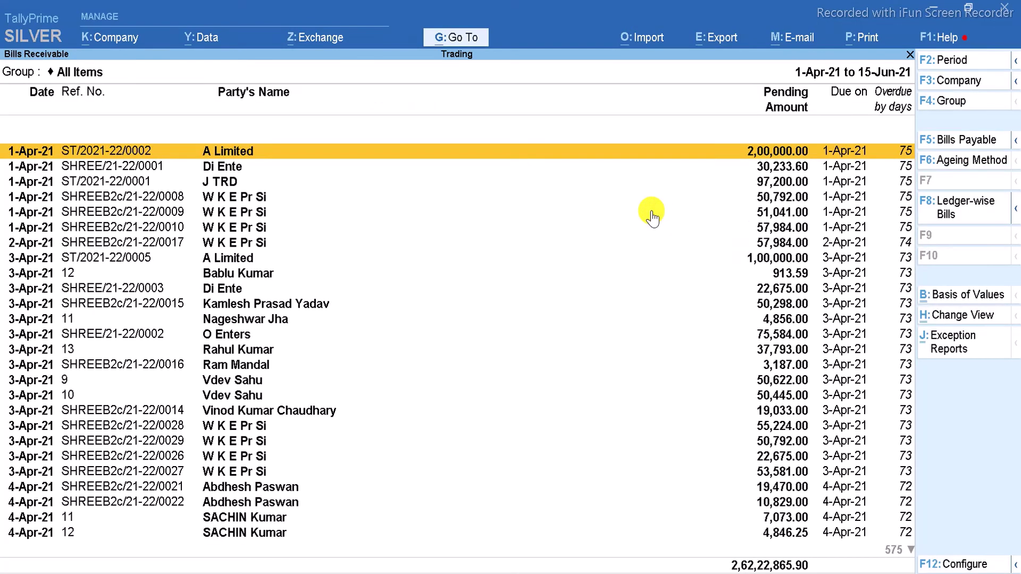
- Check the early April 2021 entries in the receivables report for the customer's 1,423.25 bill dated 2-Apr-21
key("Down")
key("Down")
key("Down")
key("Down")
key("Down")
key("Down")
key("Down")
key("Down")
key("Down")
key("Down")
key("Down")
key("Down")
key("Down")
key("Down")
key("Down")
key("Down")
key("Down")
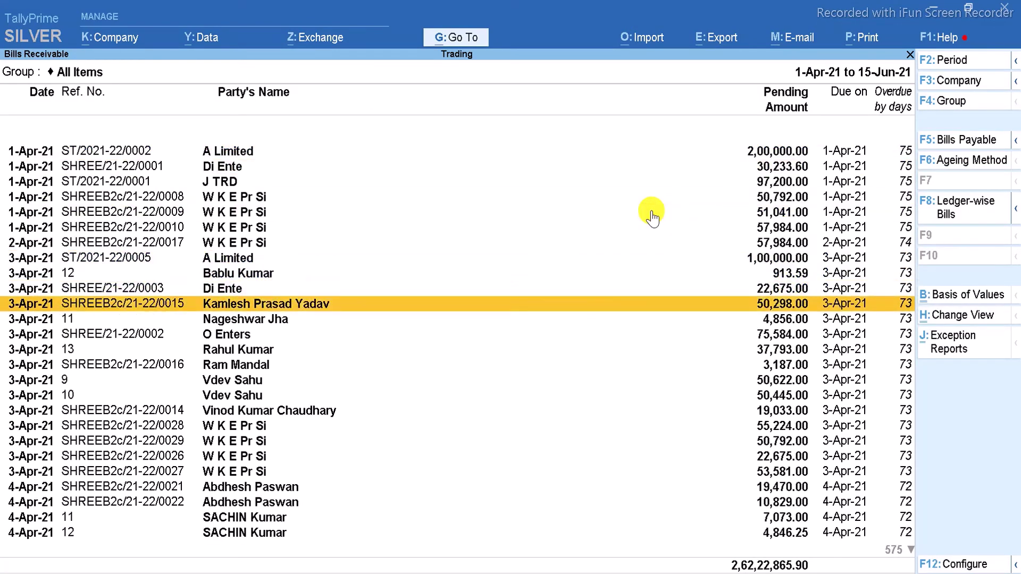
key("Up")
key("Up")
key("Up")
key("Up")
key("Up")
key("Up")
key("Up")
key("Up")
key("Up")
key("Up")
key("Up")
key("Up")
key("Up")
key("Up")
key("Up")
key("Up")
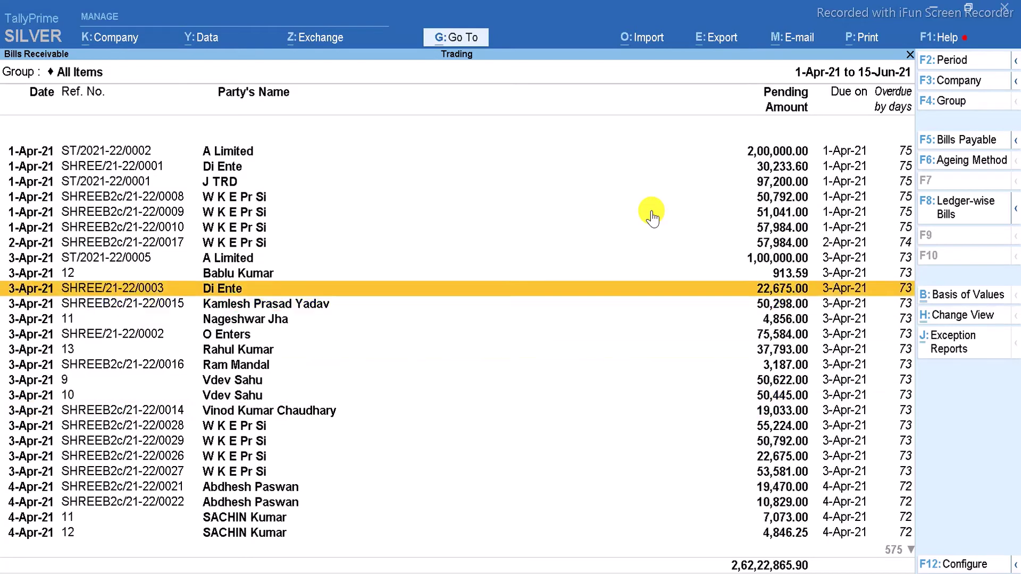
key("Down")
key("Down")
key("Down")
key("Down")
key("Down")
key("Down")
key("Down")
key("Down")
key("Down")
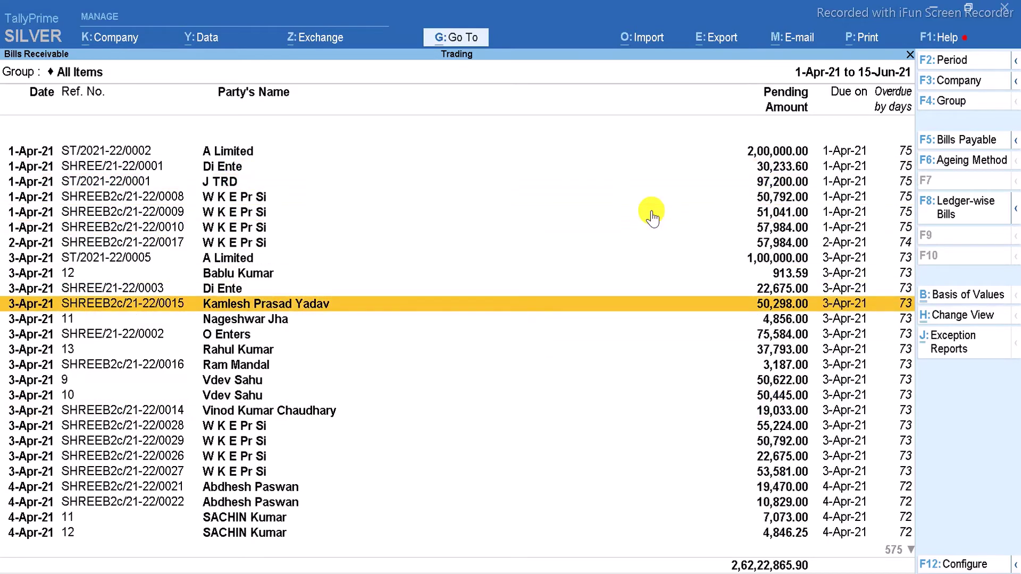
key("Down")
key("Down")
key("Down")
key("Down")
key("Down")
key("Down")
key("Down")
key("Down")
key("Down")
key("Down")
key("Down")
key("Down")
key("Down")
key("Down")
key("Down")
key("Down")
key("Down")
key("Down")
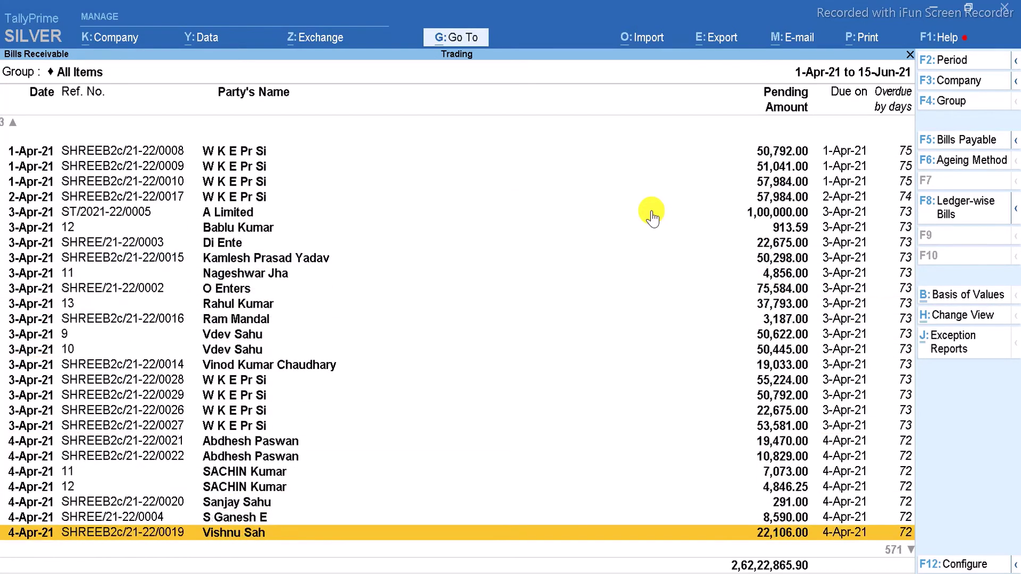
key("Up")
key("Up")
key("Up")
key("Up")
key("Up")
key("Up")
key("Up")
key("Up")
key("Up")
key("Up")
key("Up")
key("Up")
key("Up")
key("Up")
key("Up")
key("Up")
key("Up")
key("Up")
key("Up")
key("Up")
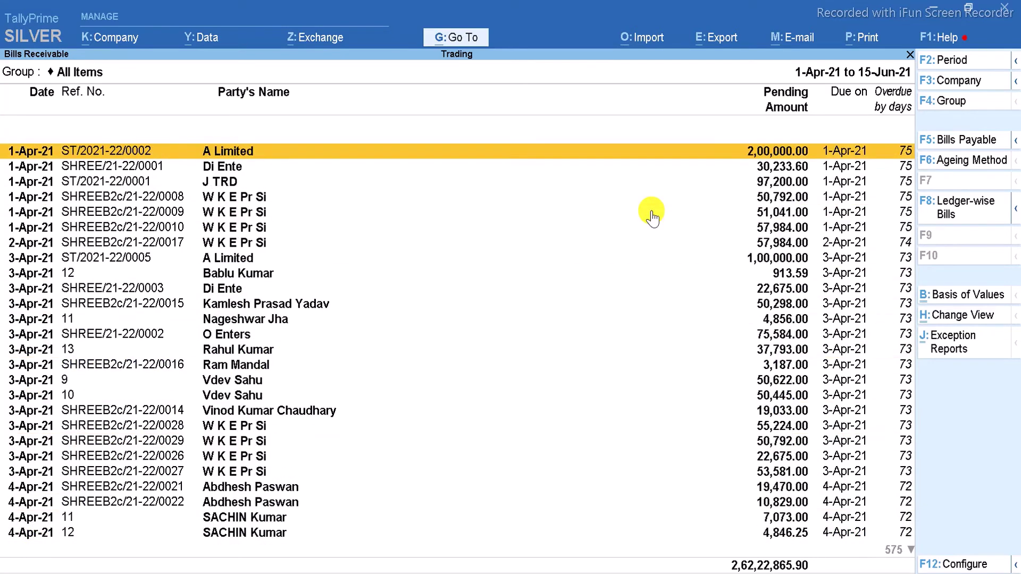
key("Down")
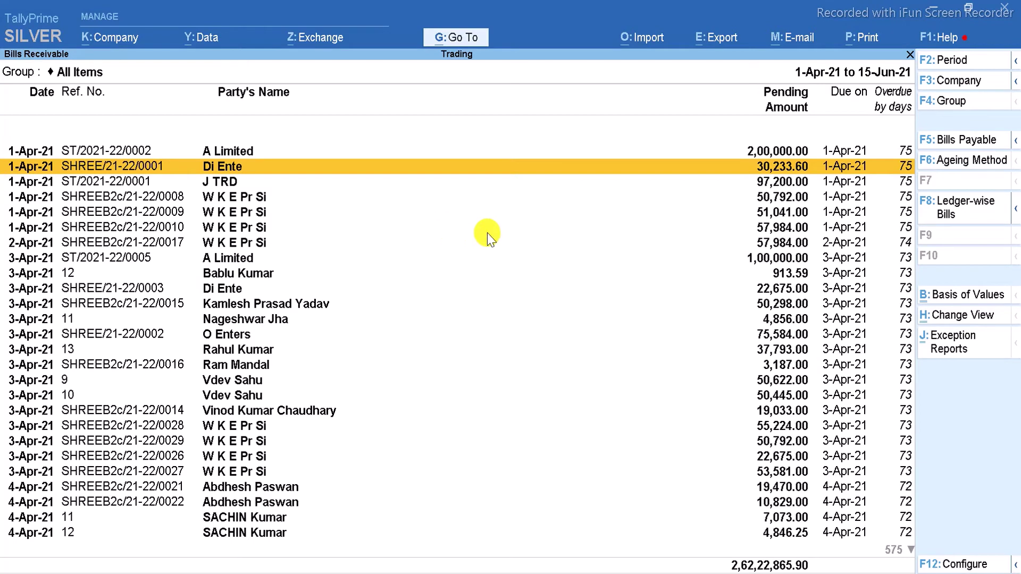
- Close the receivables report and open the outstanding payables report
key("Escape")
key("Down")
key("Return")
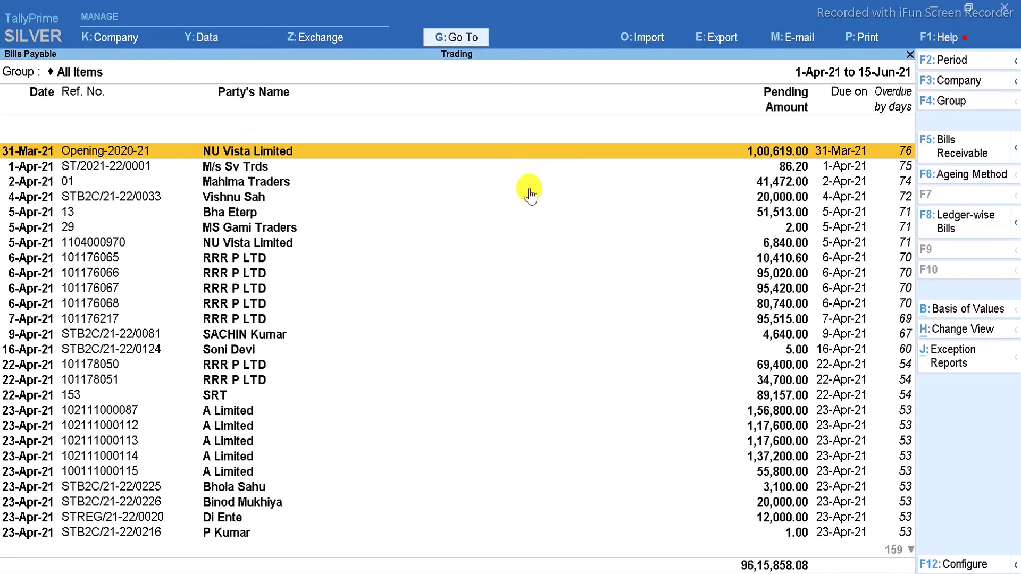
- Close the payables report and open the ledger vouchers of NU Vista Limited
key("Escape")
key("Escape")
key("Escape")
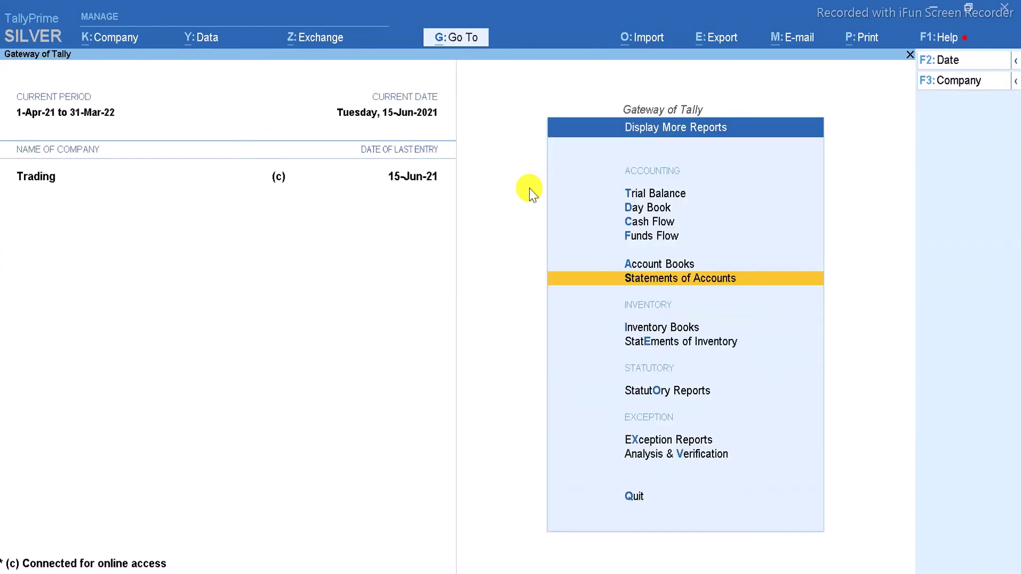
key("Escape")
key("Return")
key("Return")
key("Down")
key("Return")
type("Nu")
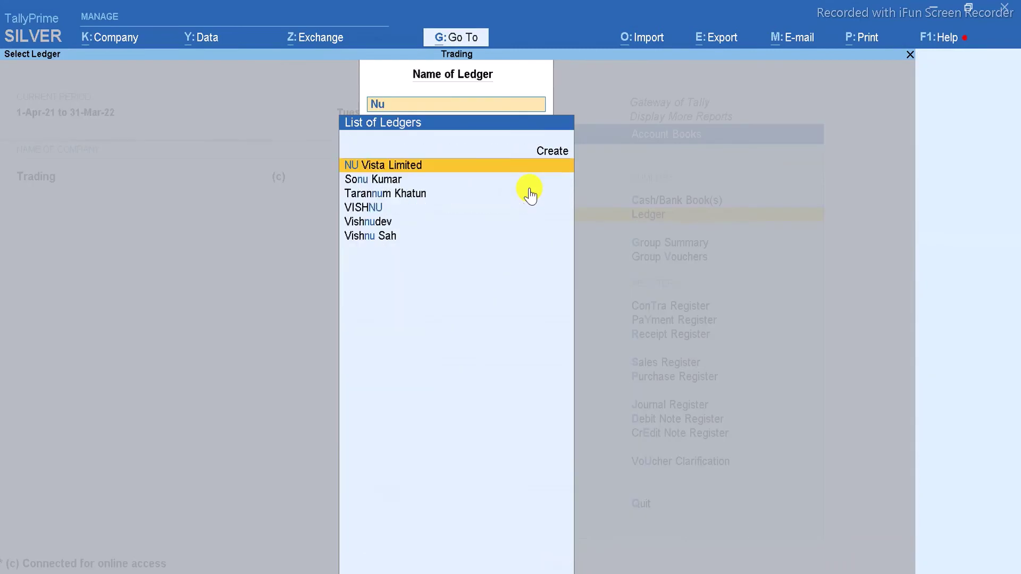
key("Return")
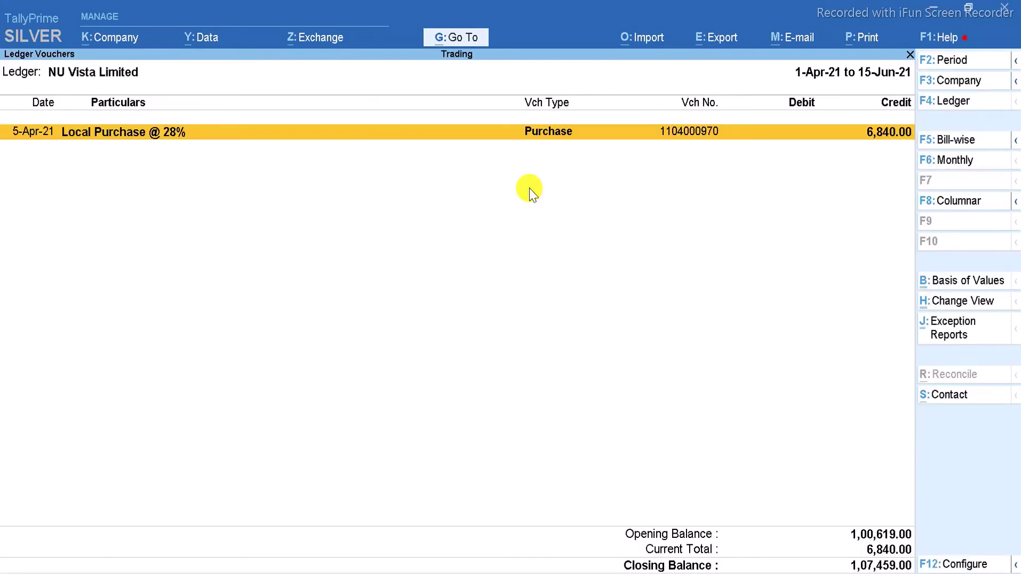
- Reconfirm the period of NU Vista Limited's ledger vouchers without new dates and leave the account books
key("F2")
key("Return")
key("Return")
key("Escape")
key("BackSpace")
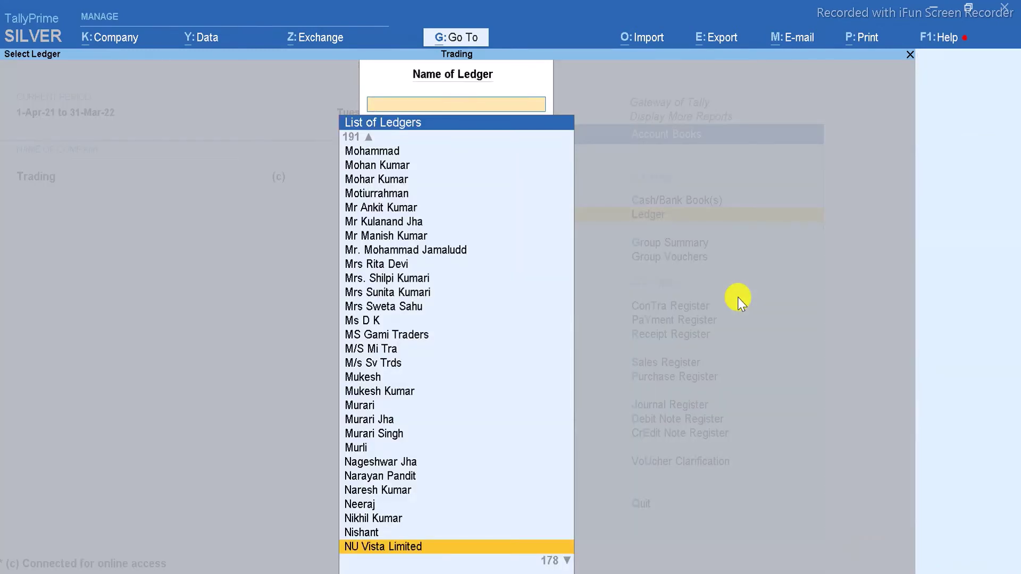
key("Escape")
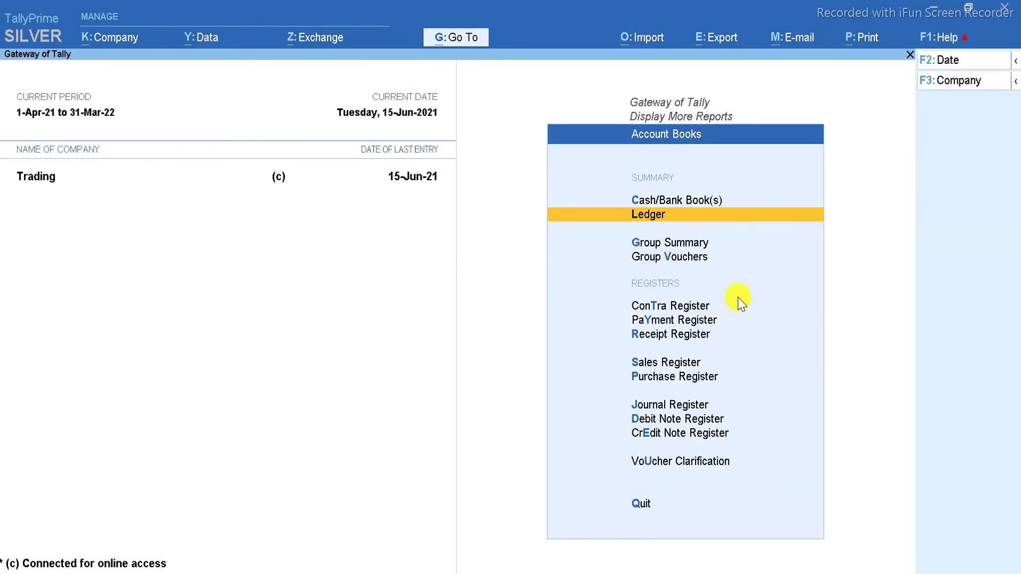
key("Escape")
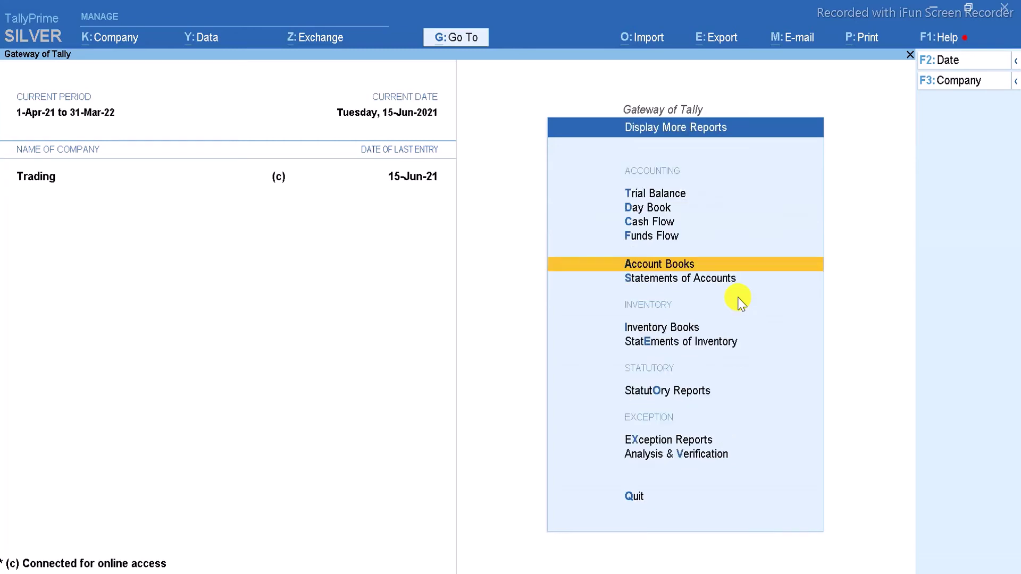
- Reopen the outstanding payables report and go to the Mahima Traders bill 01 dated 2-Apr-21
key("Down")
key("Return")
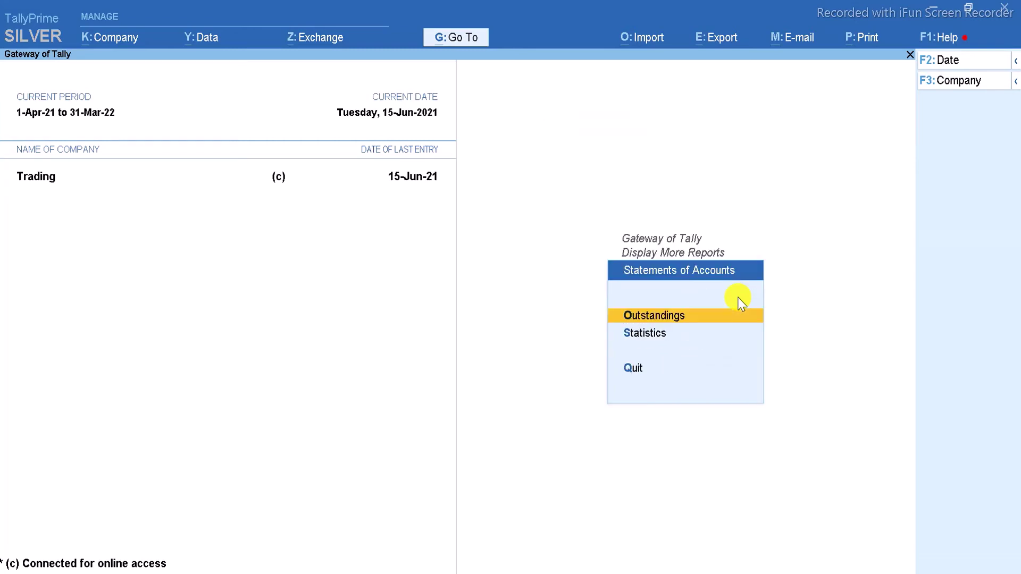
key("Down")
key("Return")
key("Escape")
key("Up")
key("Return")
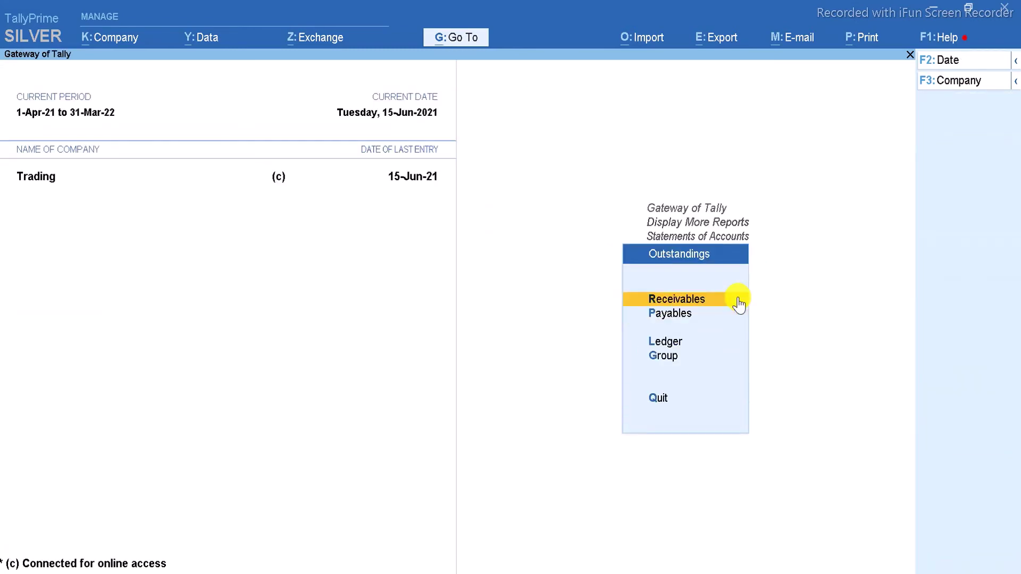
key("Down")
key("Return")
key("Down")
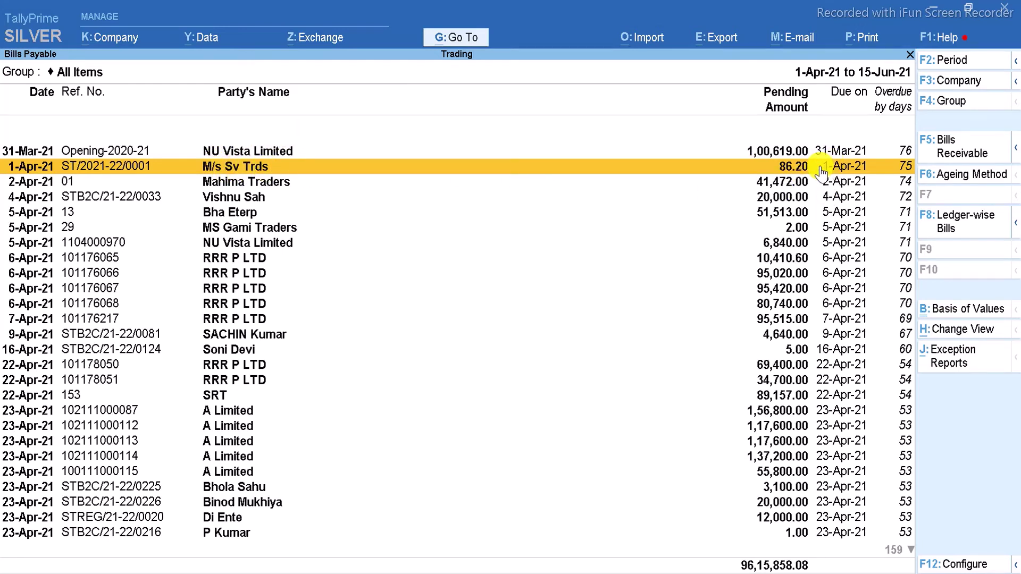
key("Down")
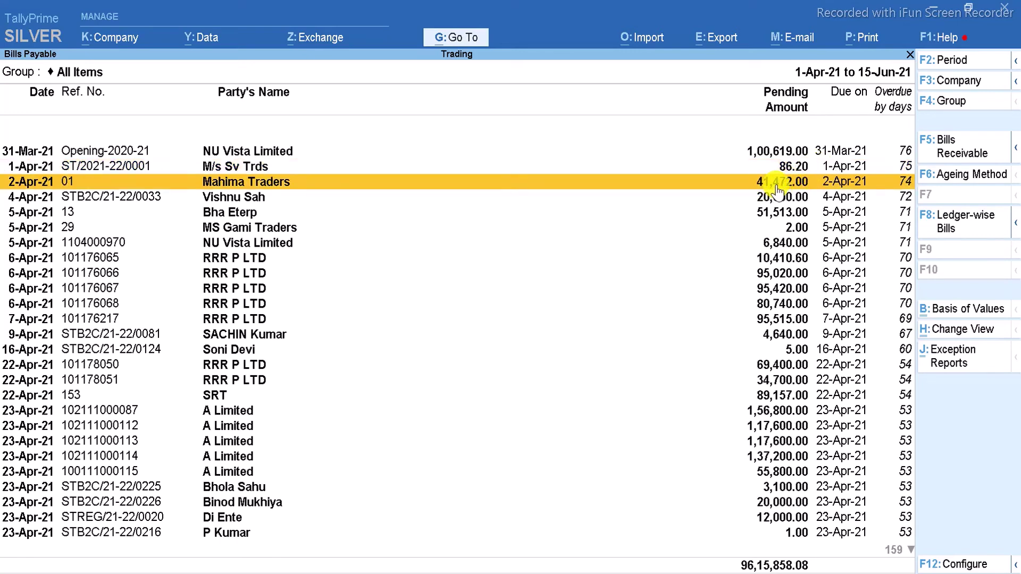
- Close the payables report and open the ledger vouchers of Mahima Traders
key("Escape")
key("Escape")
key("Escape")
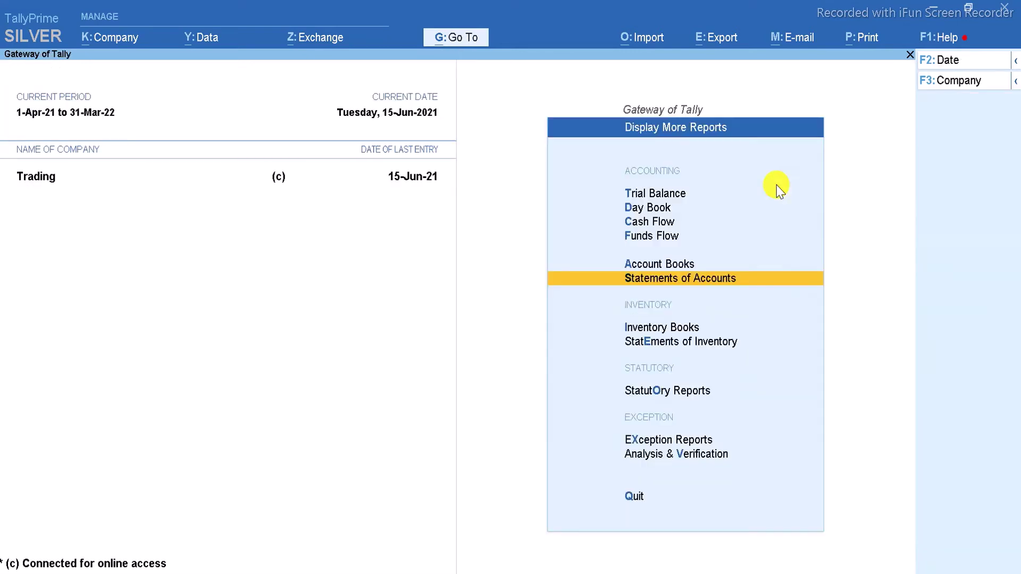
key("Escape")
key("Return")
key("Return")
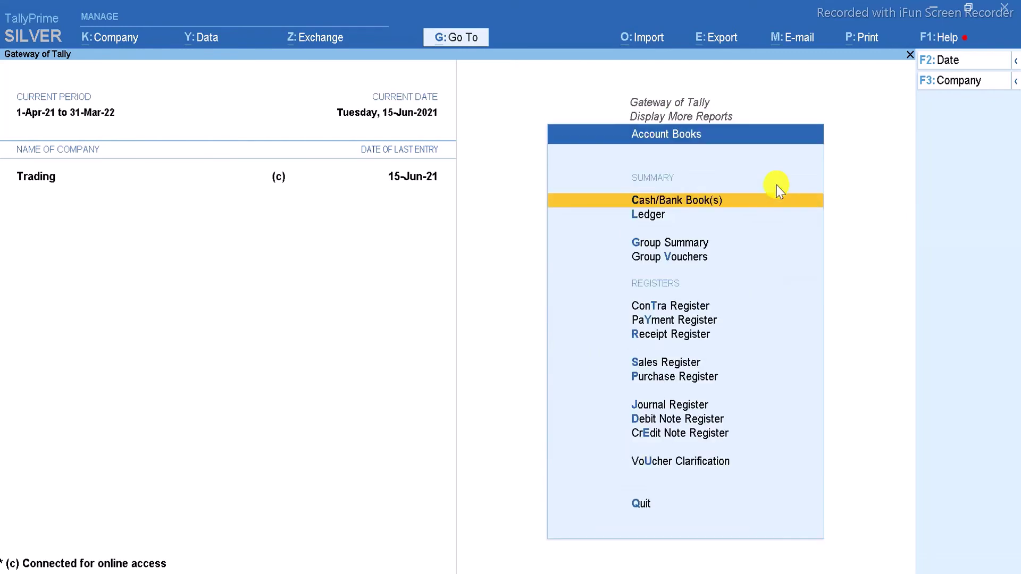
key("Down")
key("Return")
type("Mahi")
key("Return")
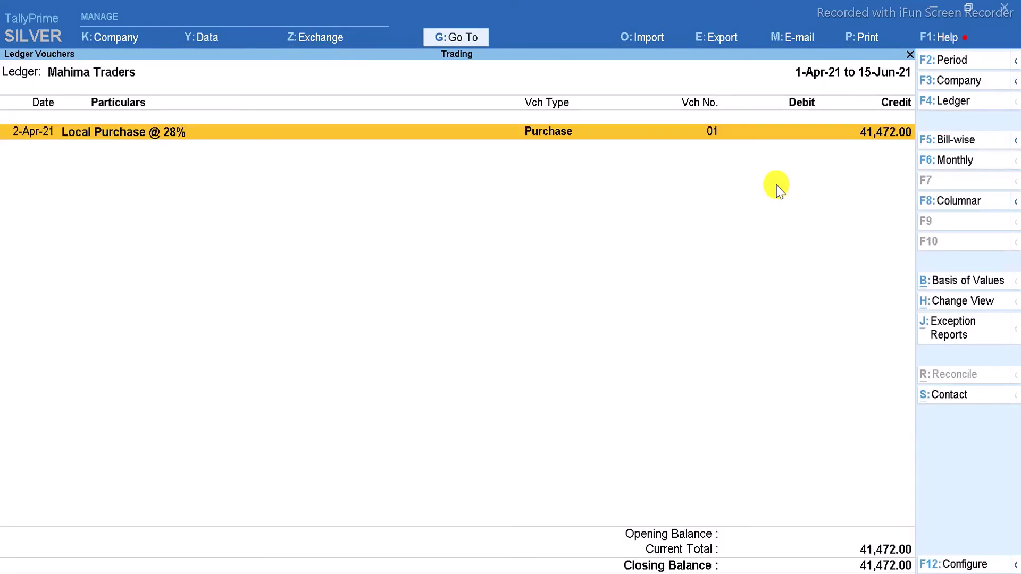
- Reconfirm the period of Mahima Traders' ledger vouchers without new dates and close the ledger
key("F2")
key("Return")
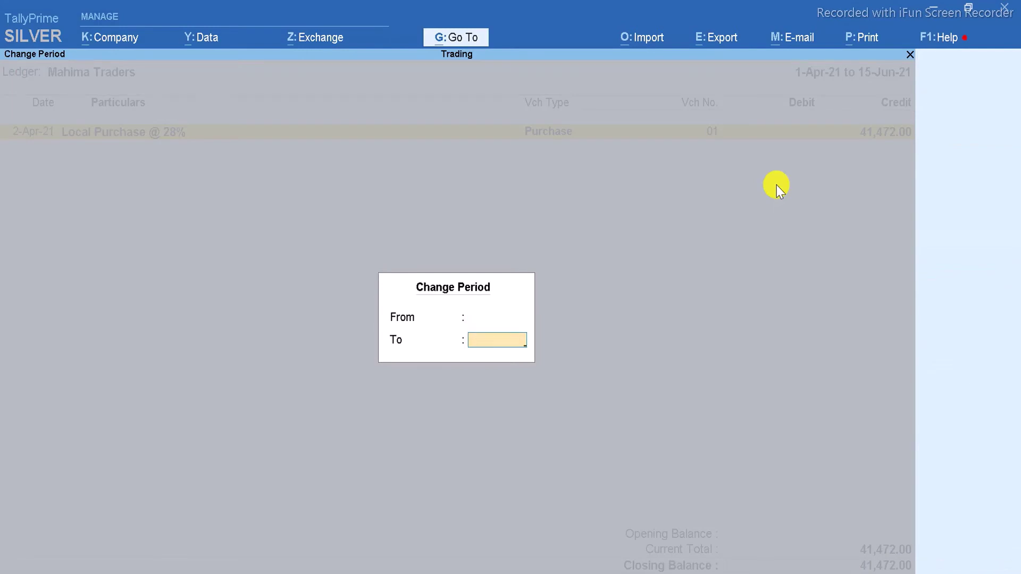
key("Return")
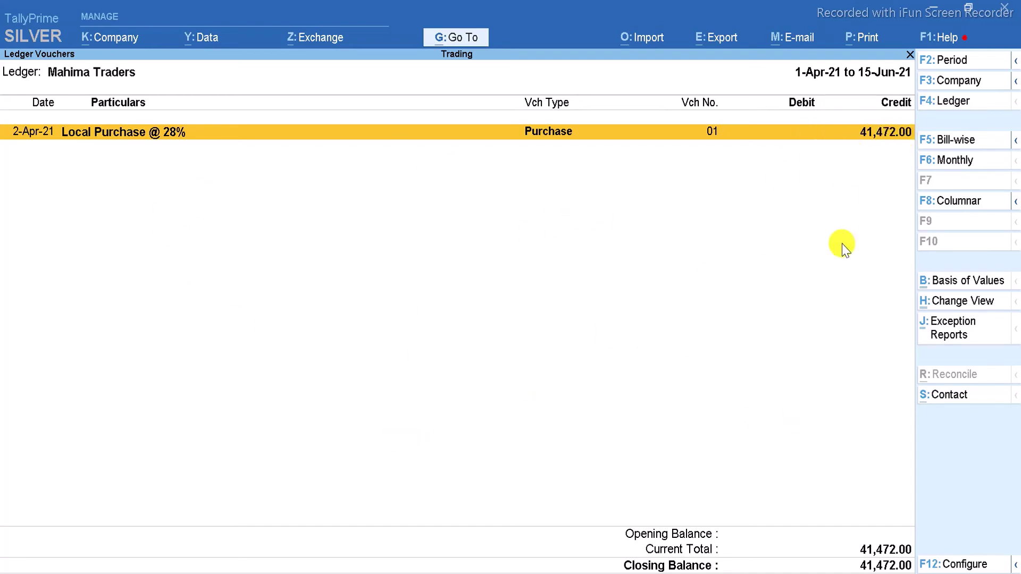
key("Escape")
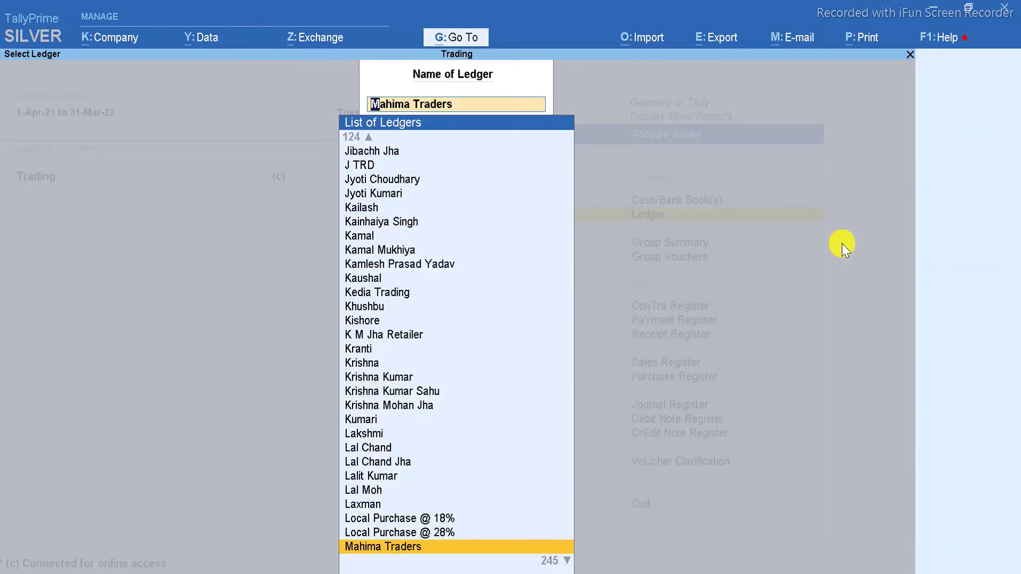
key("BackSpace")
key("Escape")
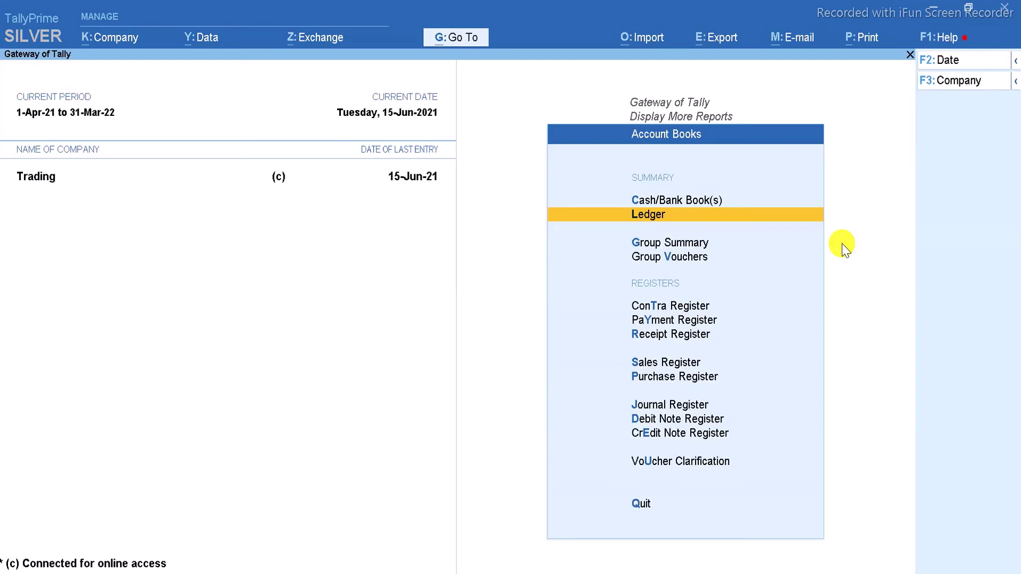
- Leave the account books and open the outstanding receivables report from the statements of accounts
key("Escape")
key("Down")
key("Return")
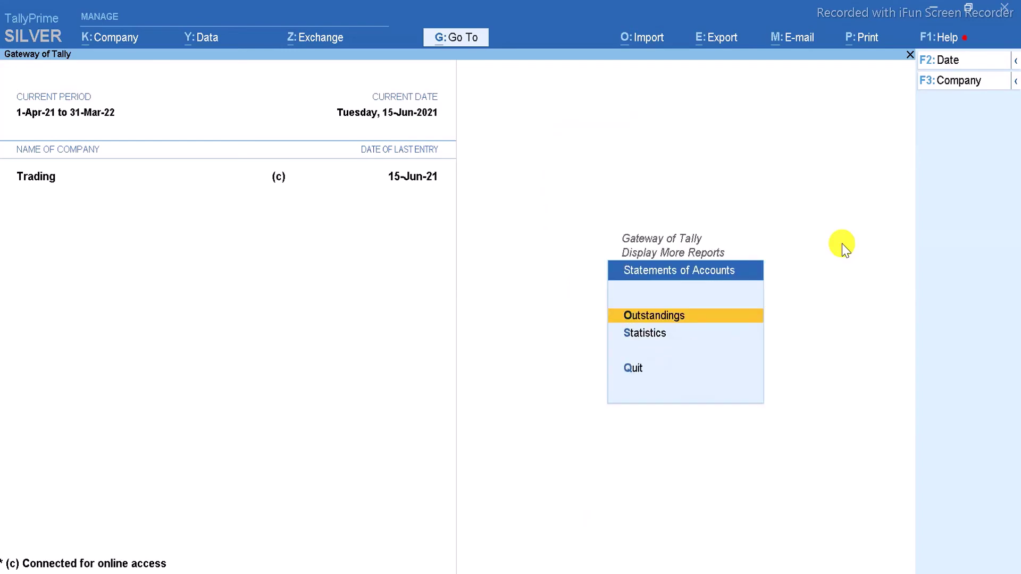
key("Down")
key("Up")
key("Return")
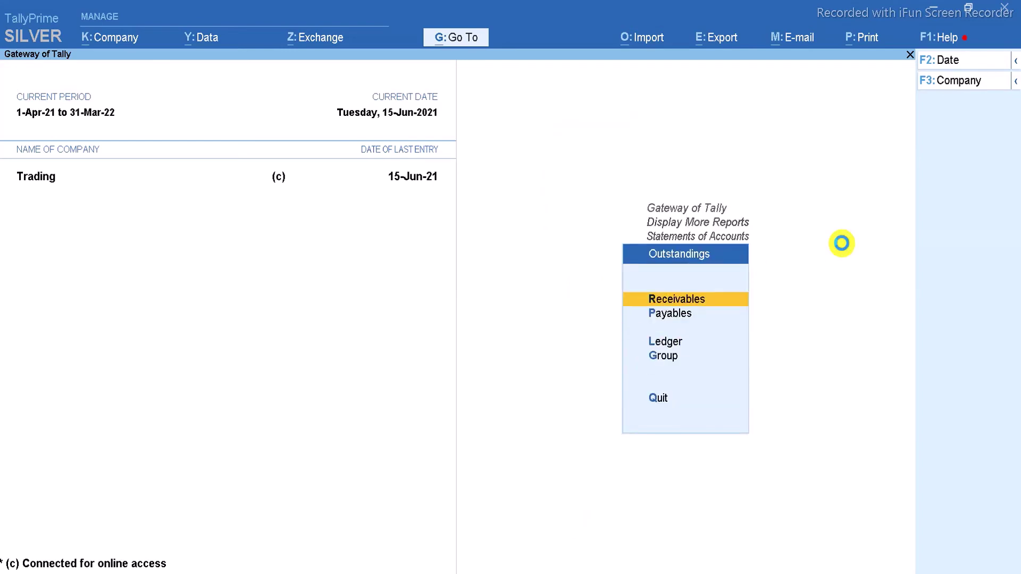
key("Return")
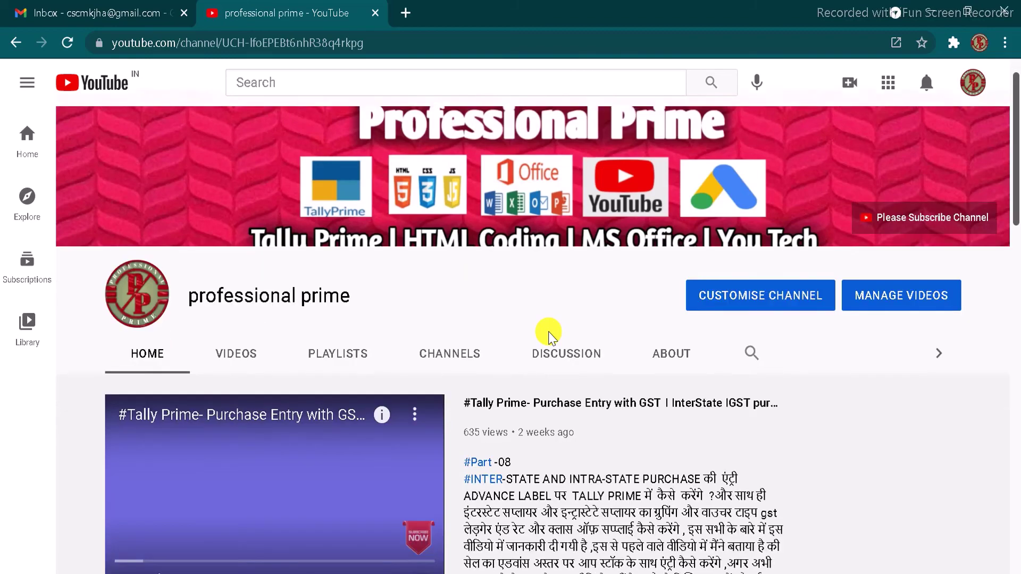
- Switch to the professional prime YouTube channel in the browser, open its Tally Prime playlist and look through the videos
scroll(549, 332, "down", 10)
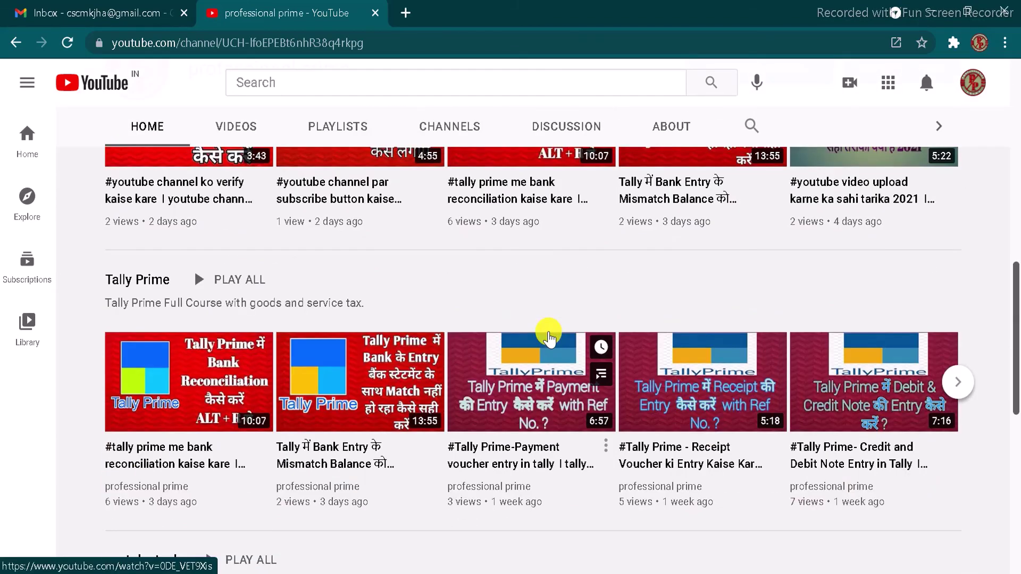
left_click(152, 282)
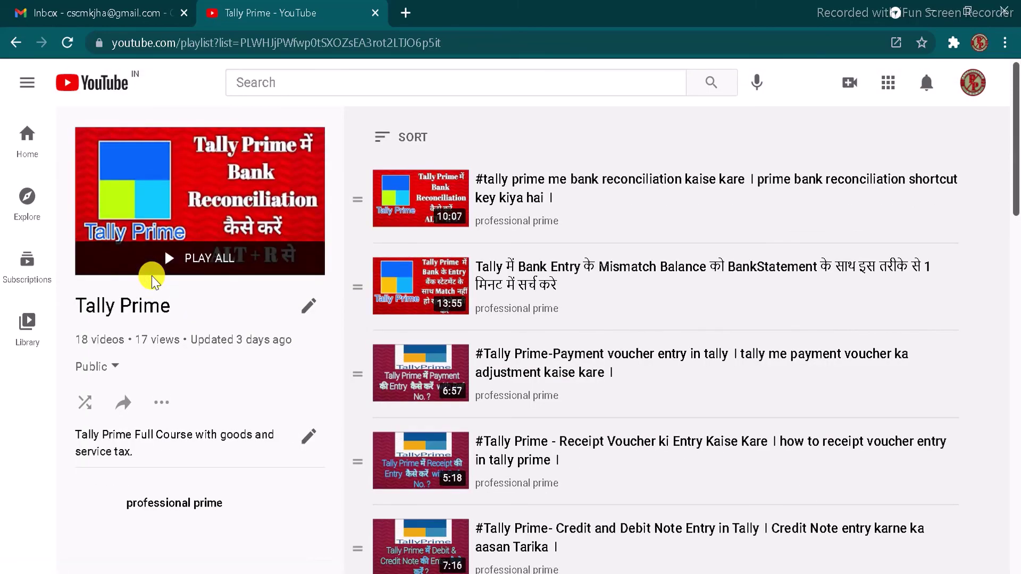
scroll(18, 519, "down", 13)
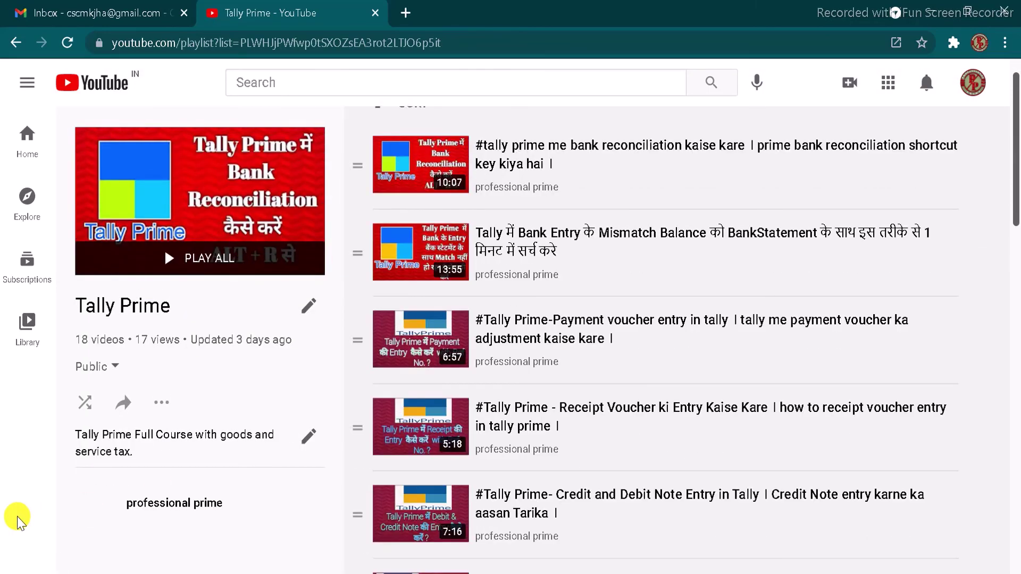
scroll(18, 521, "up", 10)
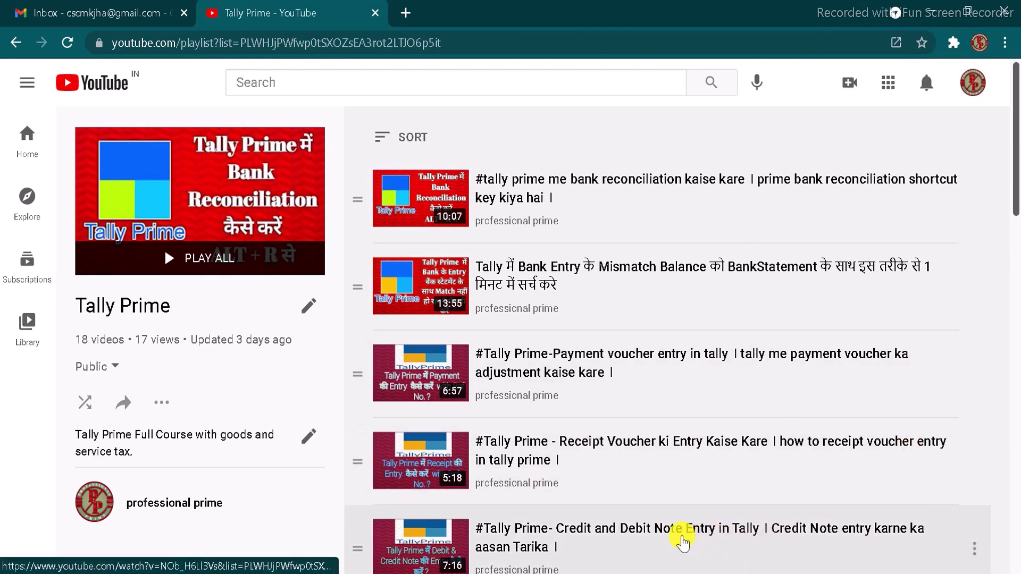
scroll(1015, 254, "down", 8)
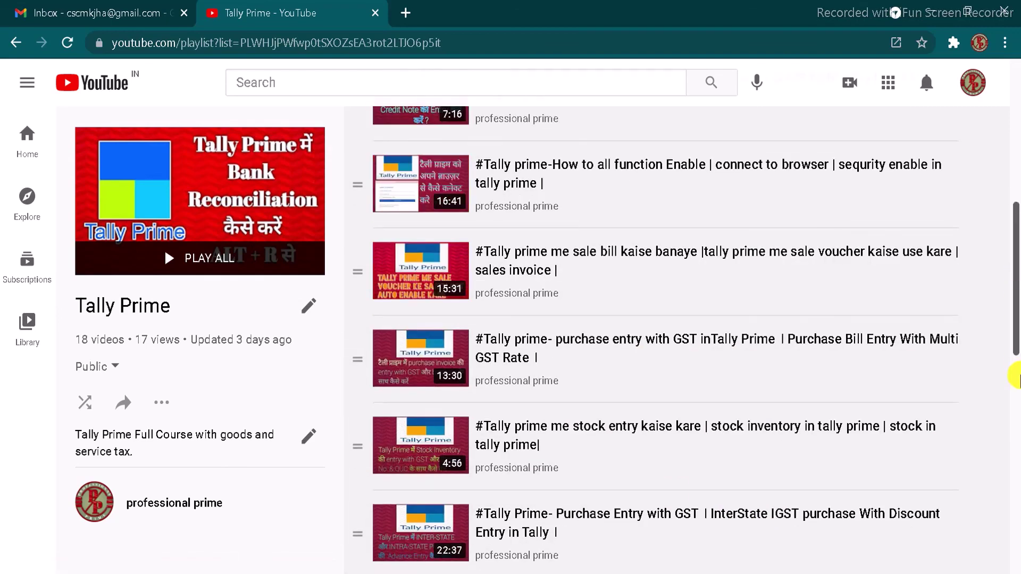
left_click(1017, 376)
left_click(1015, 319)
left_click(1016, 111)
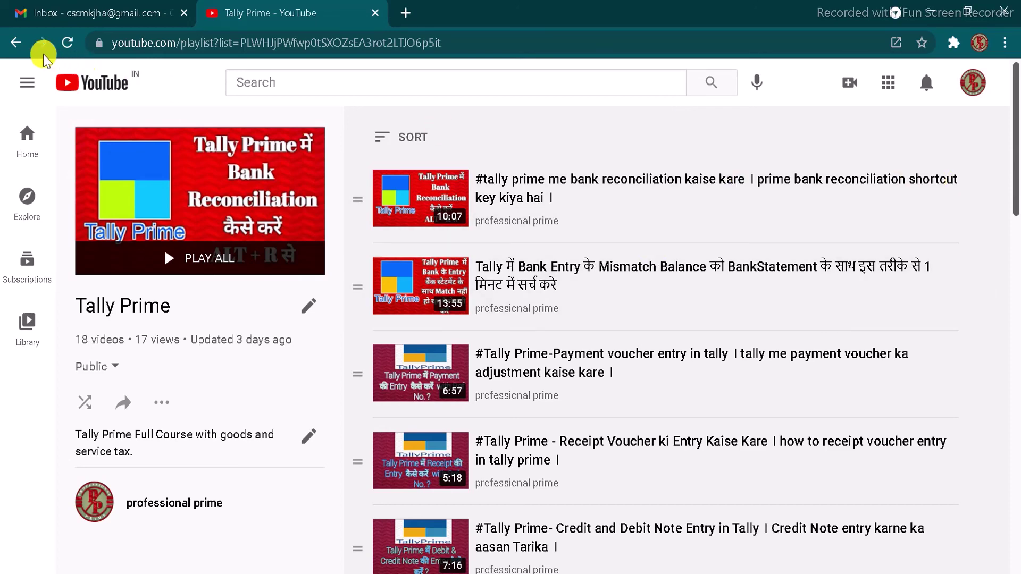
- Return from the playlist to the start of the professional prime channel's home page
left_click(14, 44)
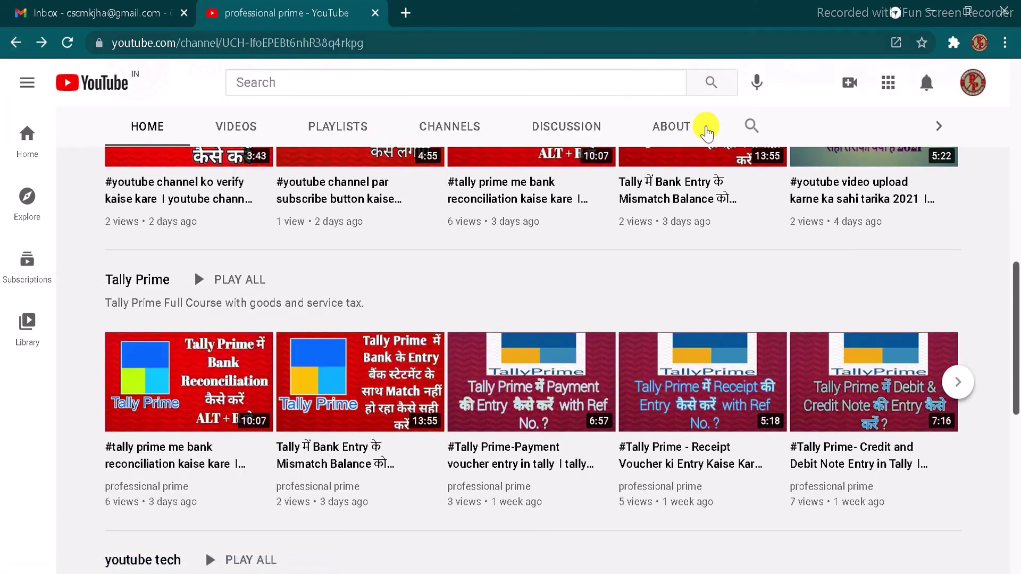
scroll(1005, 130, "up", 9)
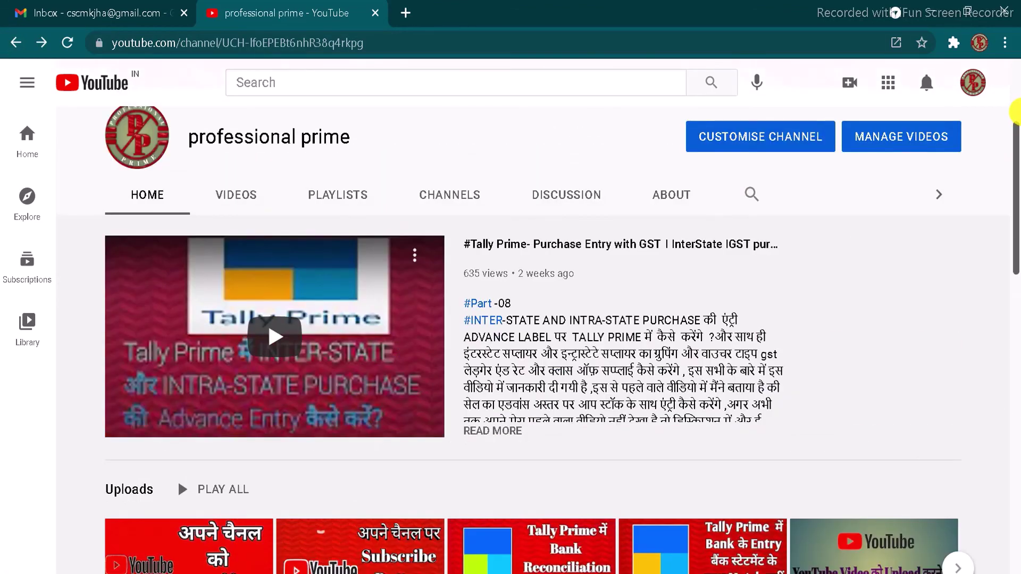
scroll(1012, 125, "up", 3)
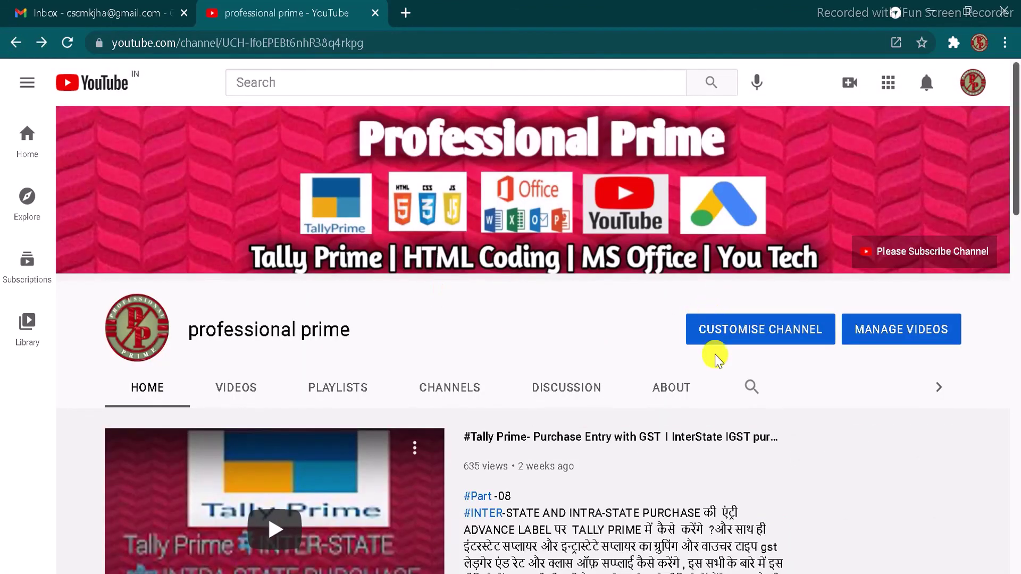